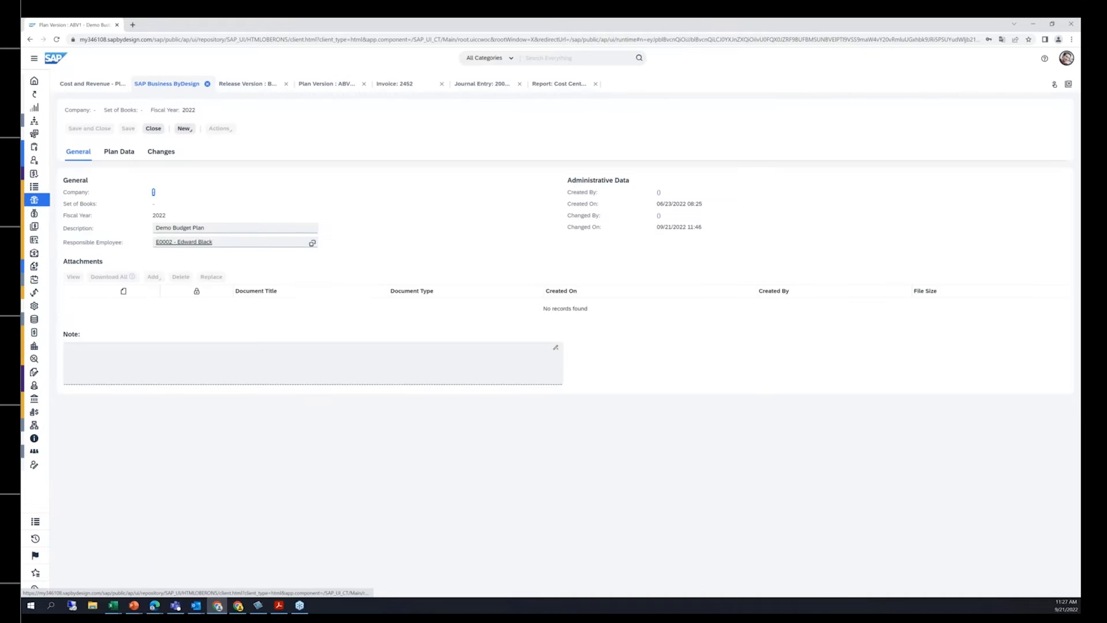
- Show the Demo Budget Plan's plan data in the By Budget Category - Periodic Overview view
{"action": "left_click", "coordinate": [119, 151]}
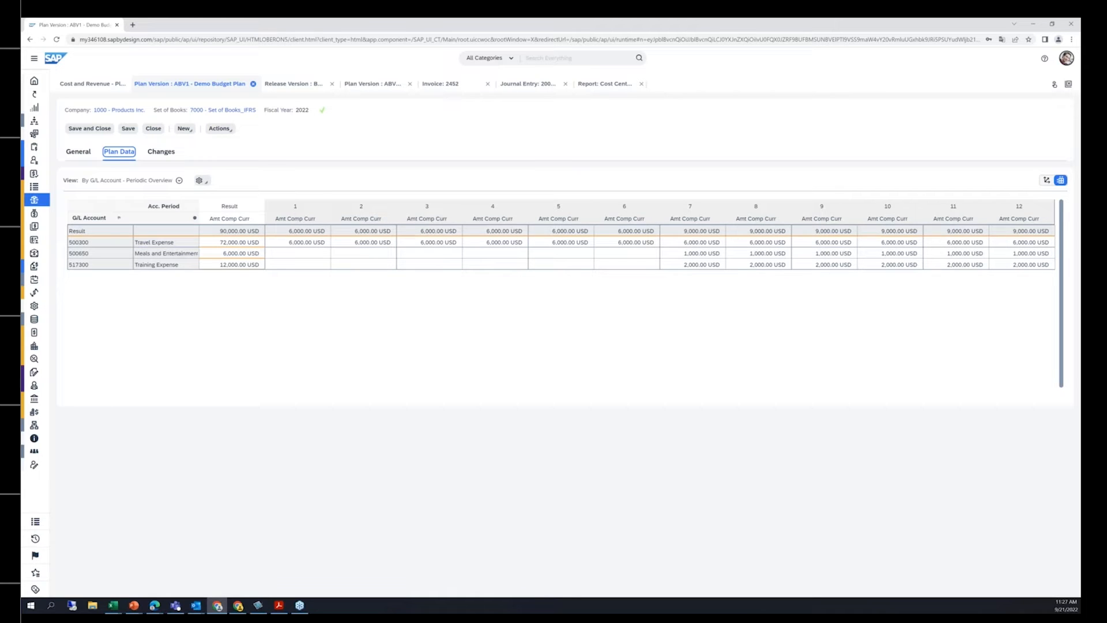
{"action": "left_click", "coordinate": [180, 180]}
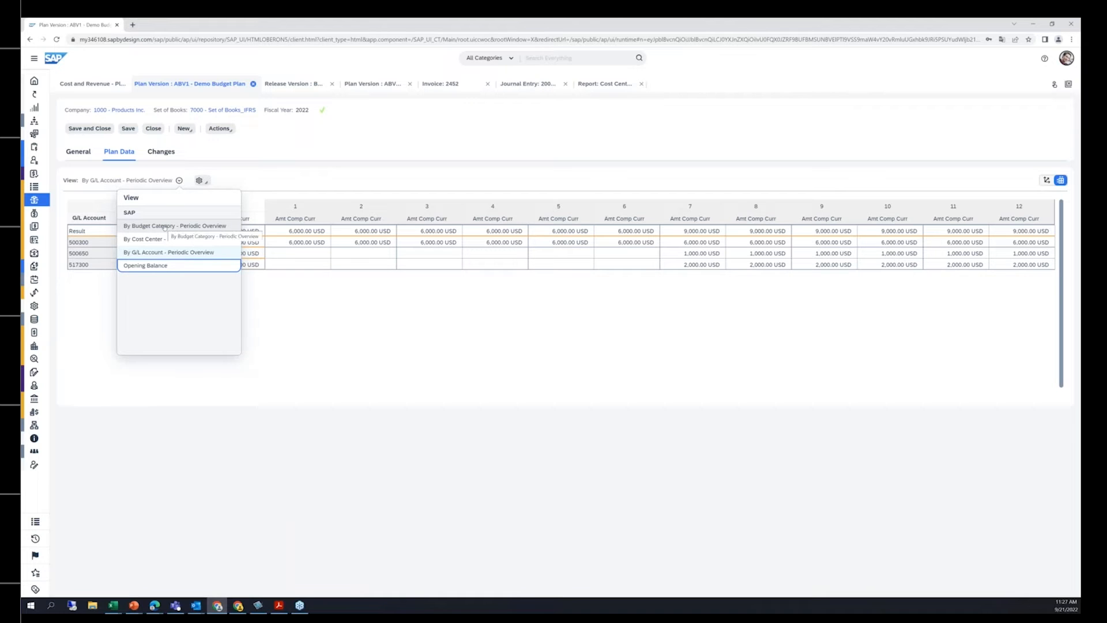
{"action": "left_click", "coordinate": [164, 226]}
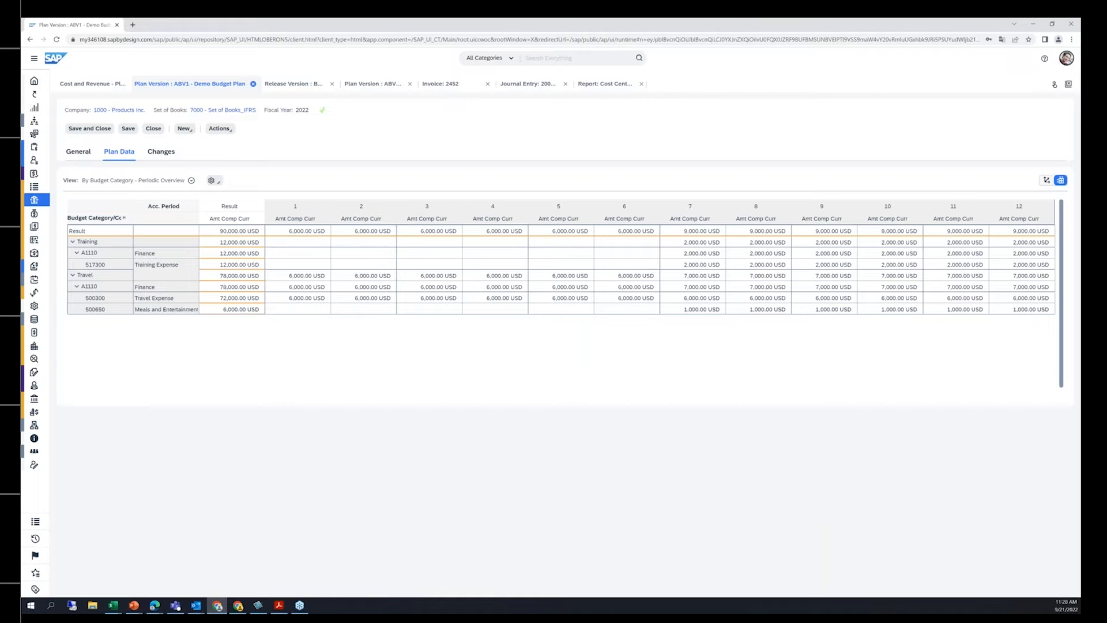
- Switch to Excel and bring the full Upload Plan Data for Expenses and Income Statement template into view in a maximized window
{"action": "key", "text": "alt+Tab"}
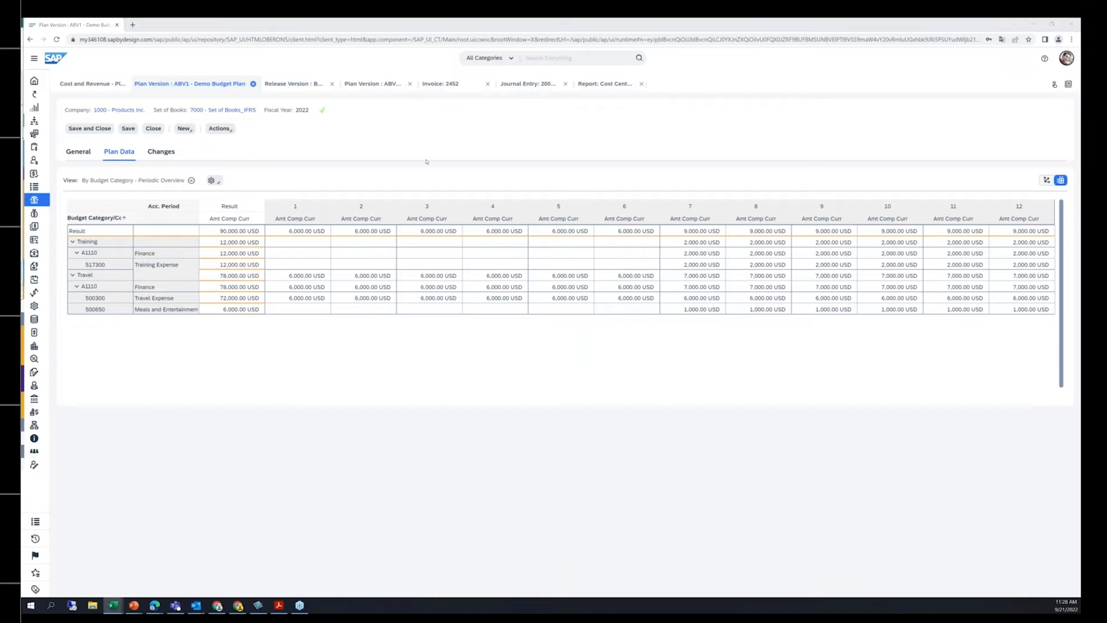
{"action": "left_click_drag", "start_coordinate": [501, 151], "coordinate": [579, 137]}
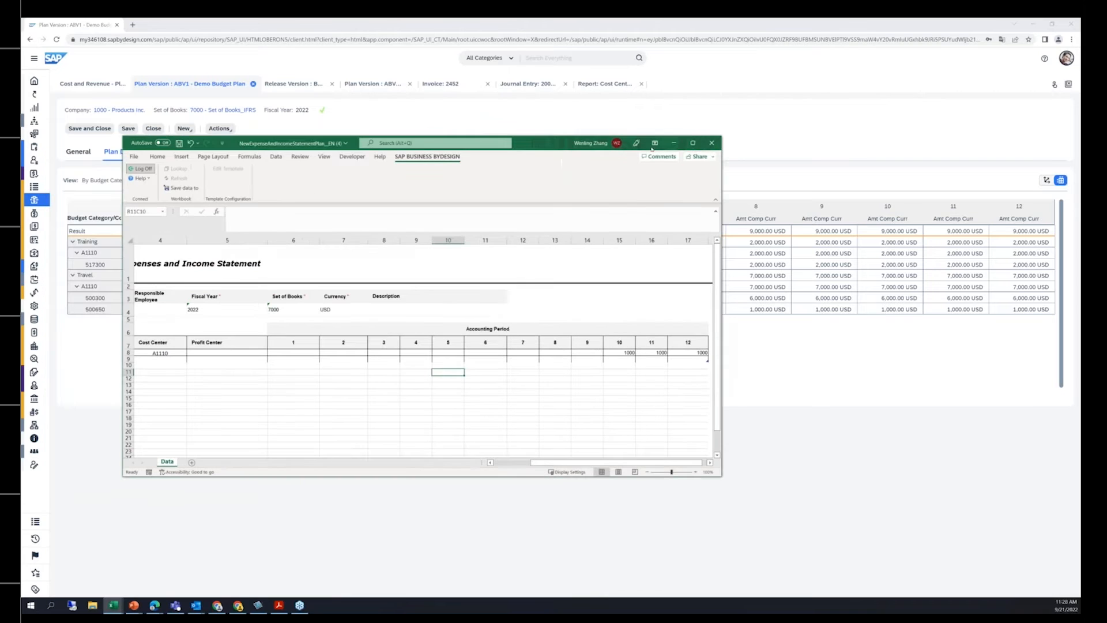
{"action": "left_click", "coordinate": [693, 143]}
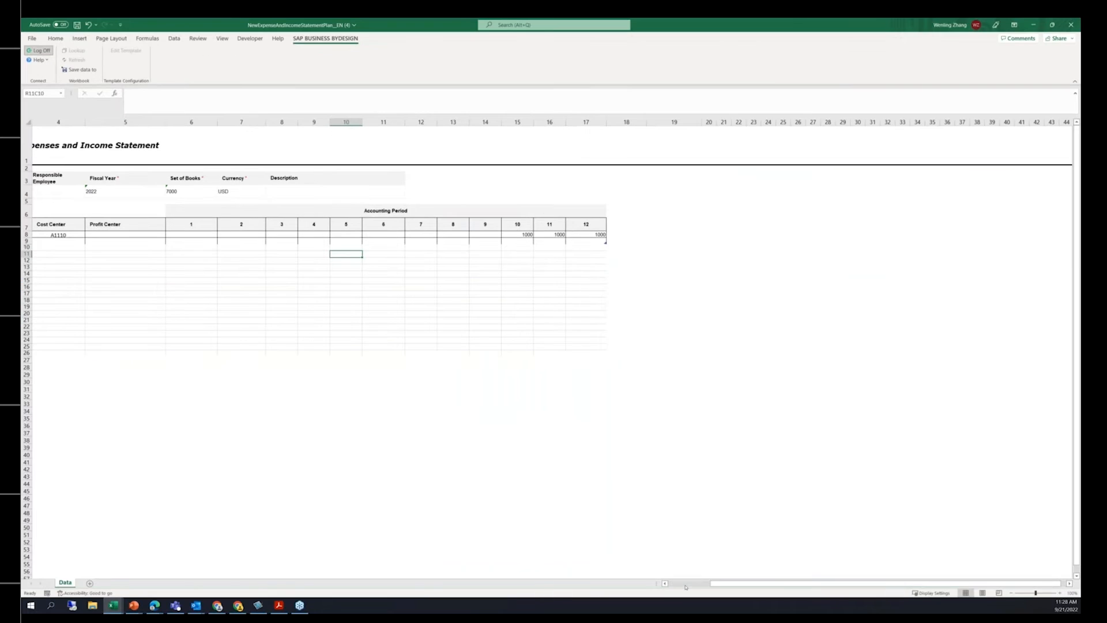
{"action": "scroll", "coordinate": [686, 586], "scroll_direction": "left", "scroll_amount": 3}
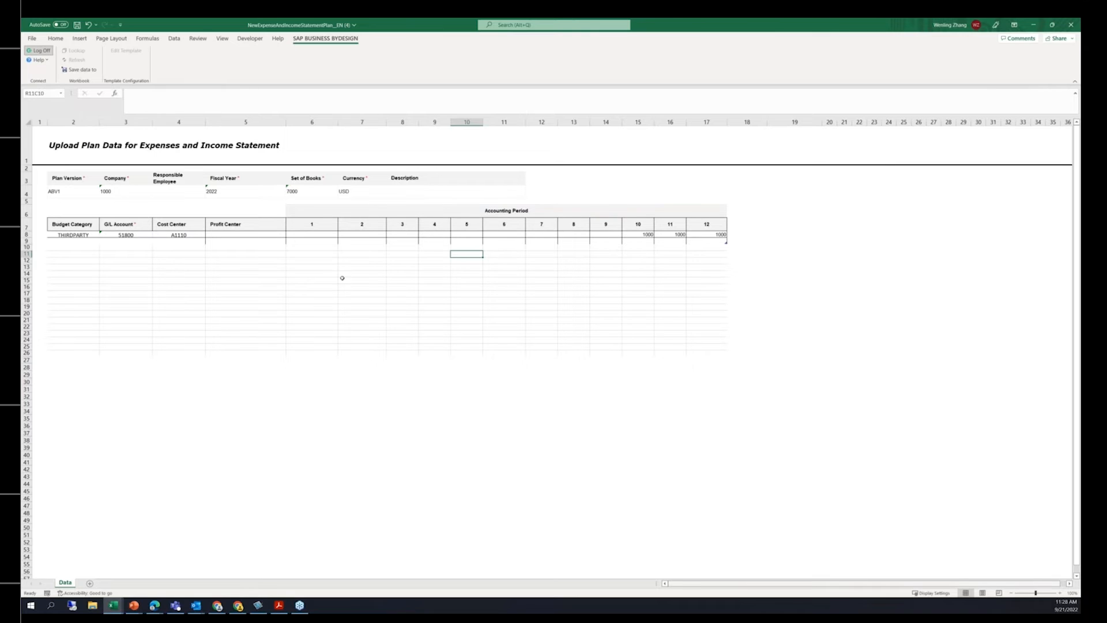
- Correct the G/L account of the THIRDPARTY row to 518000
{"action": "left_click", "coordinate": [261, 245]}
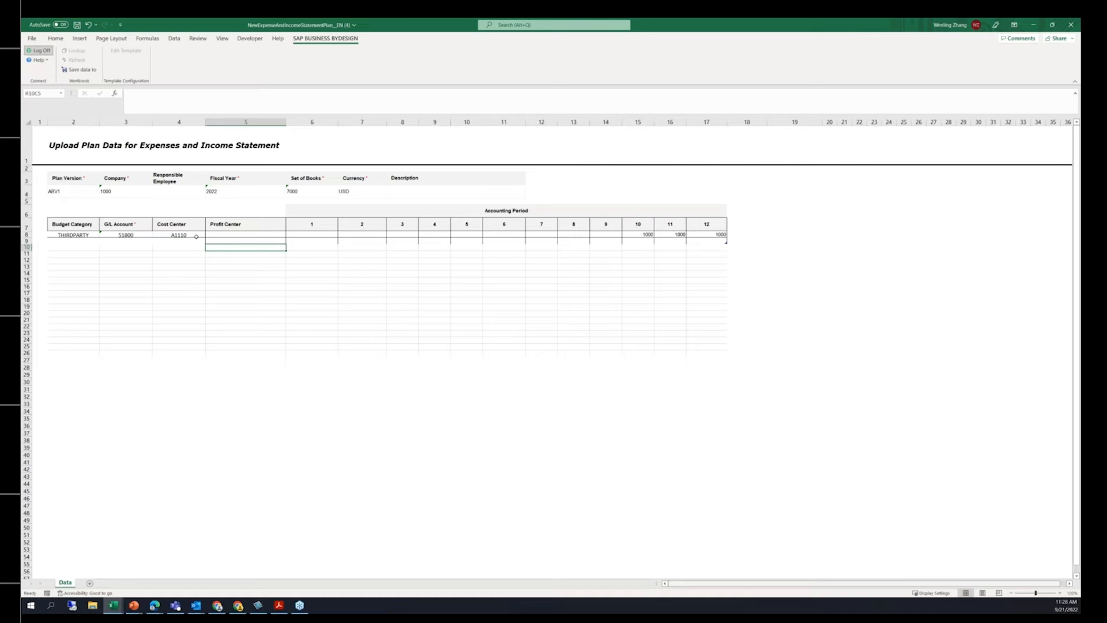
{"action": "left_click", "coordinate": [76, 236]}
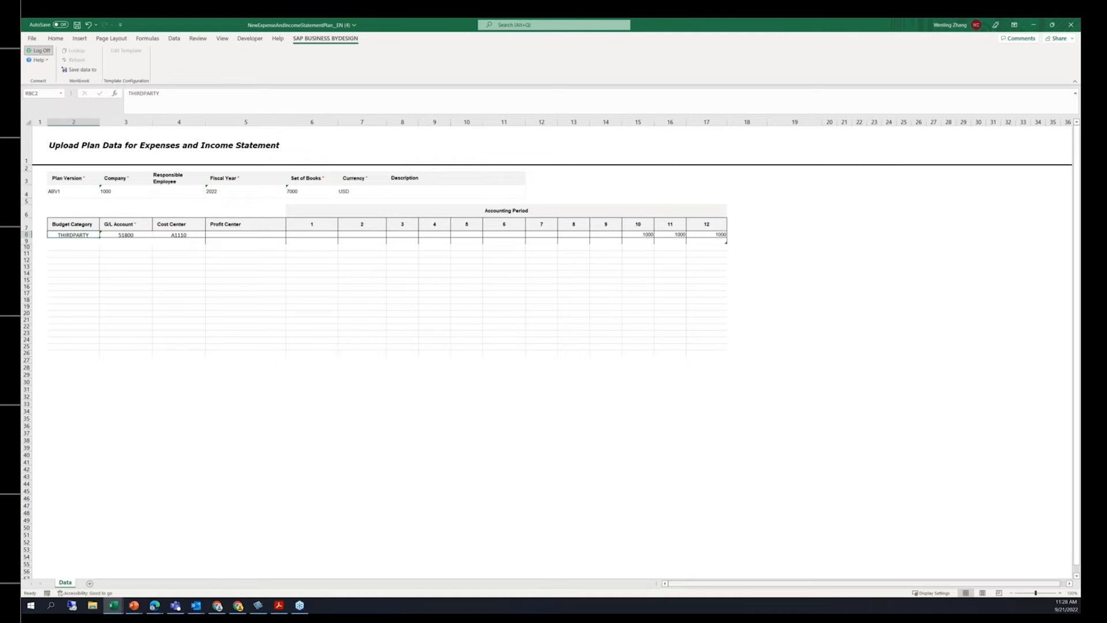
{"action": "left_click", "coordinate": [132, 235]}
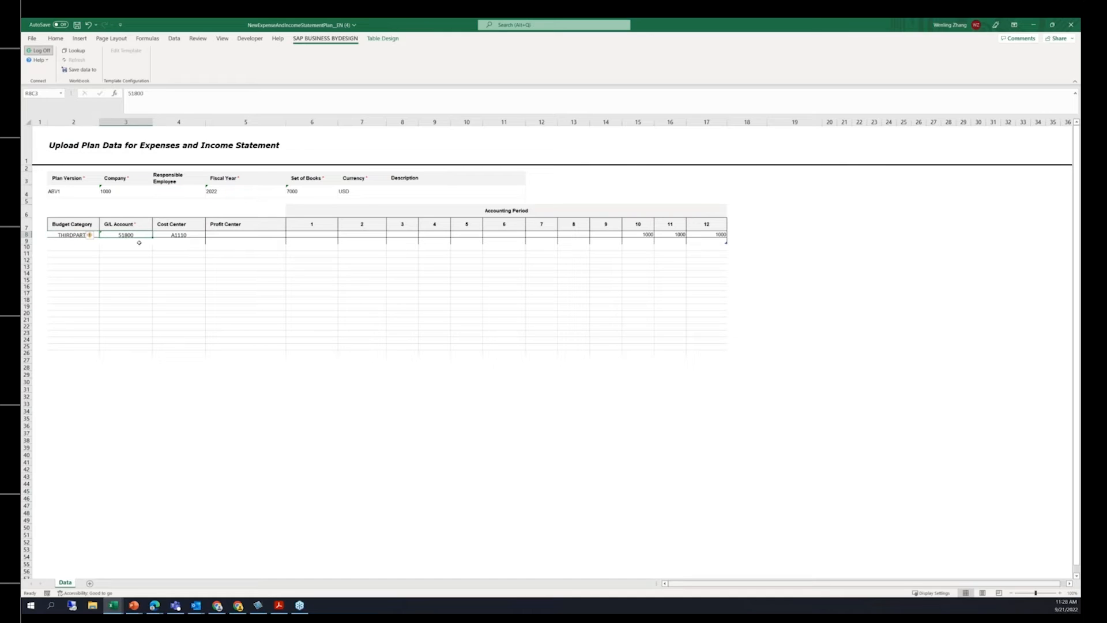
{"action": "key", "text": "F2"}
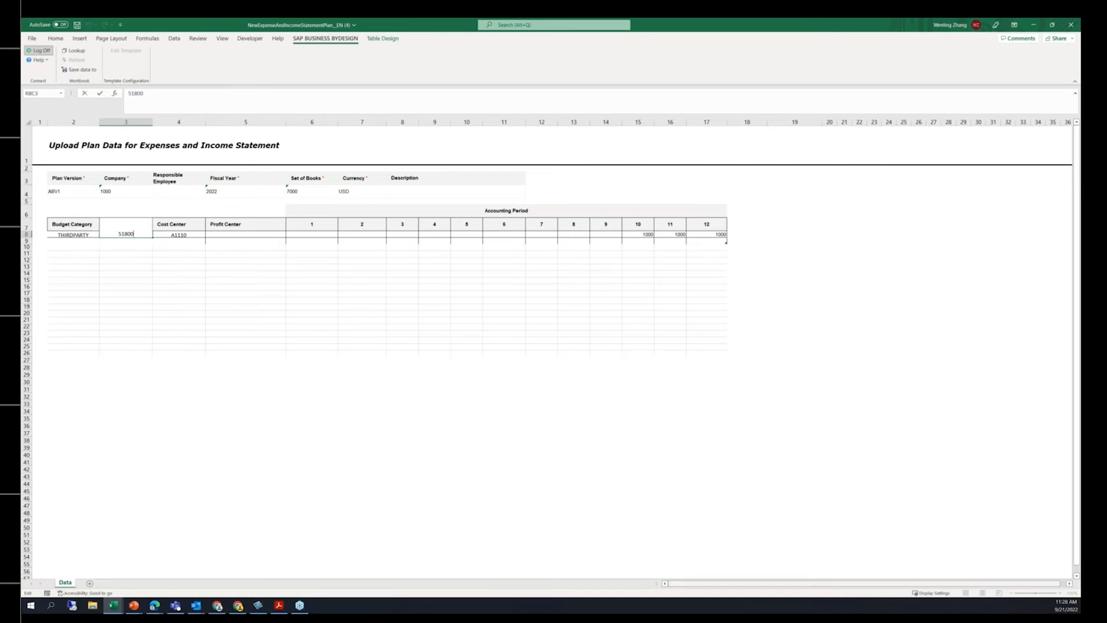
{"action": "type", "text": "0"}
{"action": "left_click", "coordinate": [129, 247]}
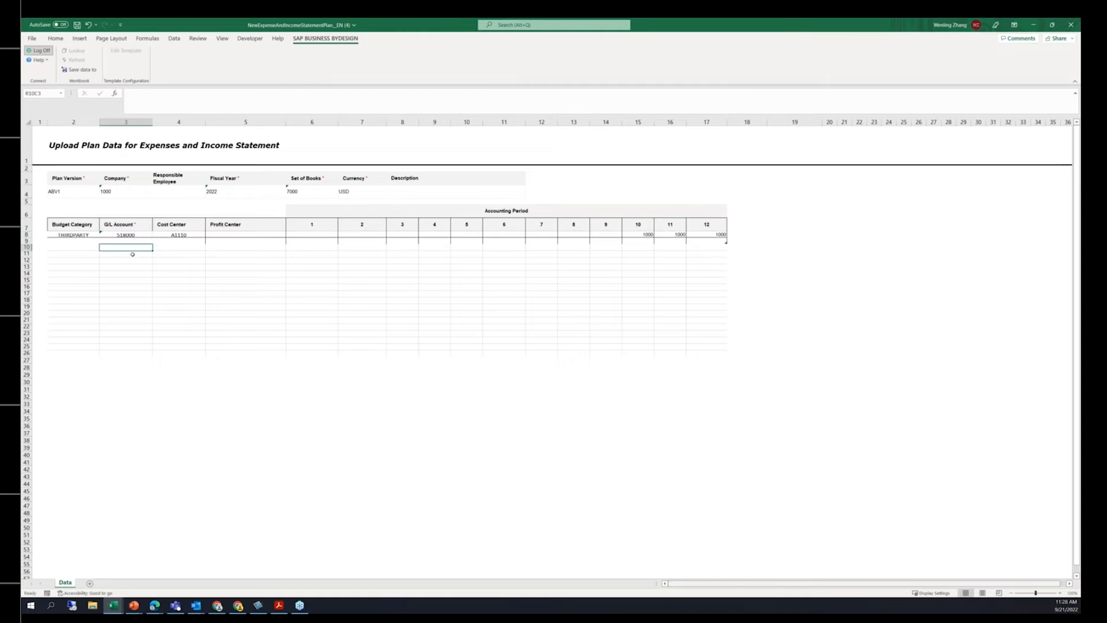
- Save the THIRDPARTY plan row to SAP Business ByDesign and return to the ABV1 plan version in the browser
{"action": "left_click", "coordinate": [180, 235]}
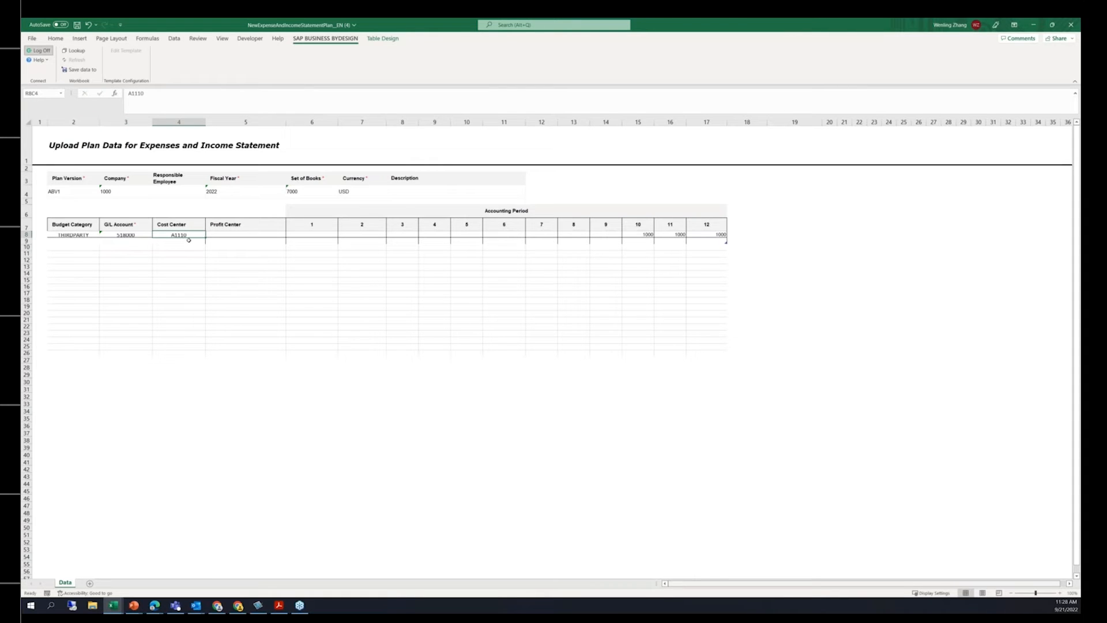
{"action": "left_click", "coordinate": [203, 254]}
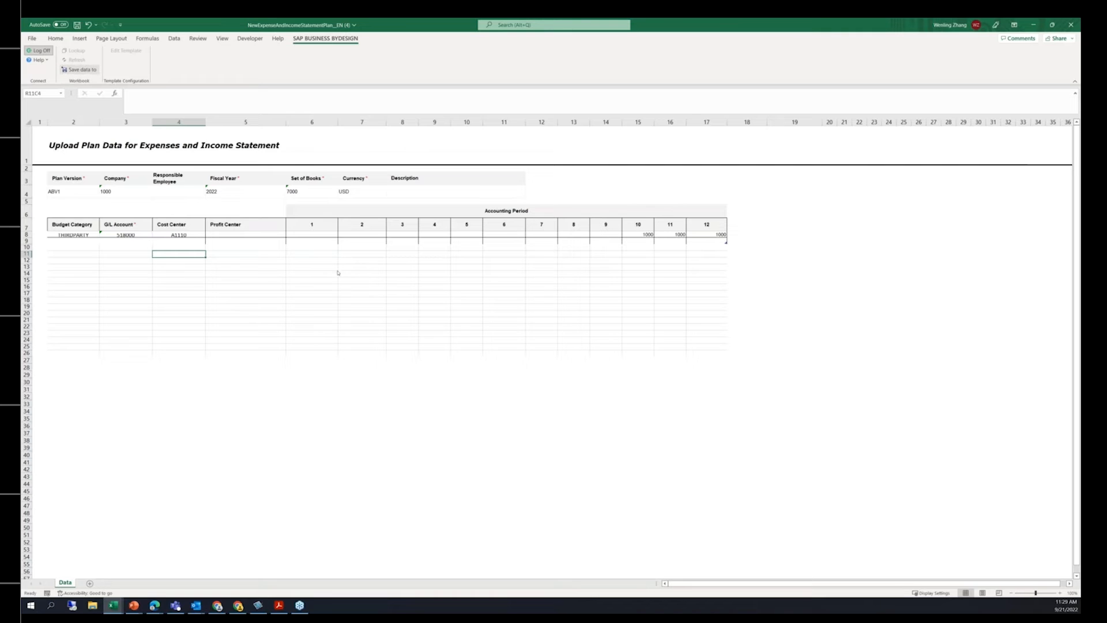
{"action": "key", "text": "Tab"}
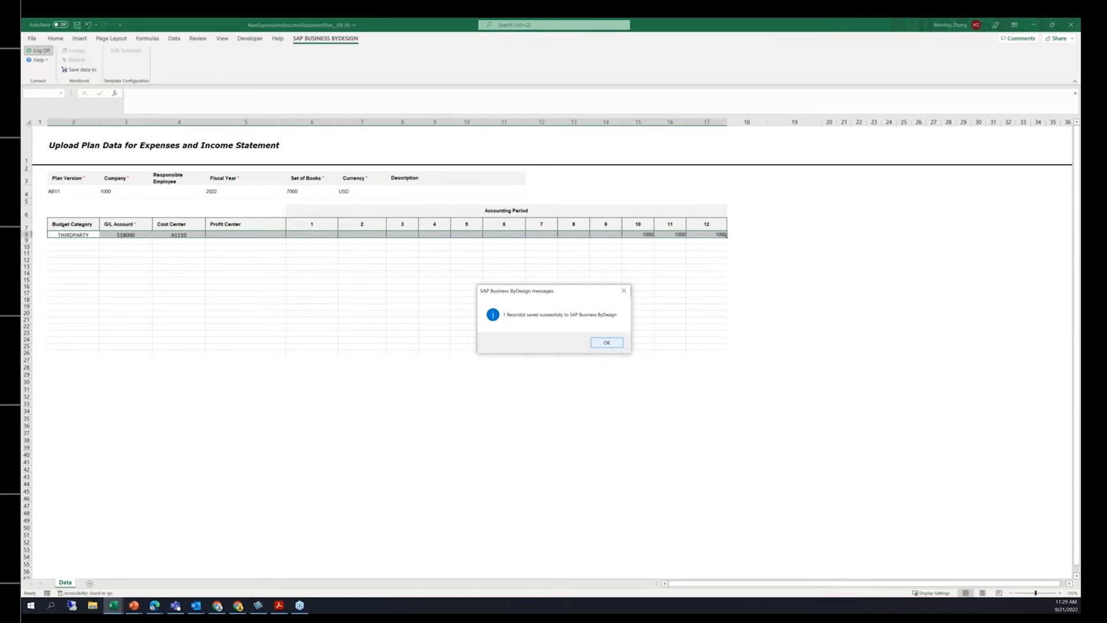
{"action": "key", "text": "Return"}
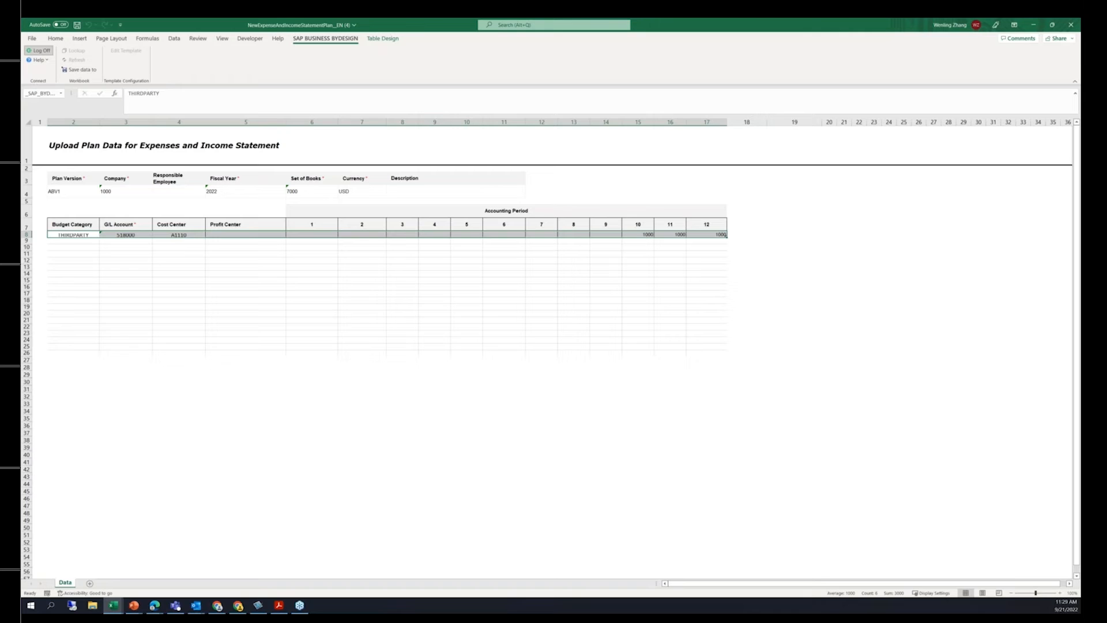
{"action": "key", "text": "alt+Tab"}
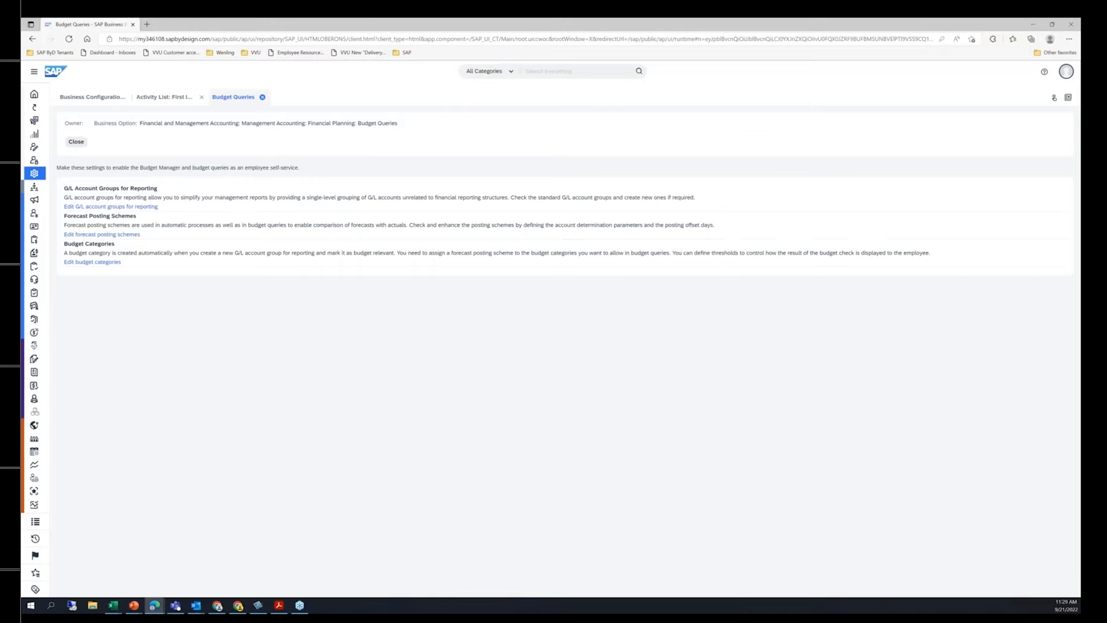
{"action": "key", "text": "alt+Tab"}
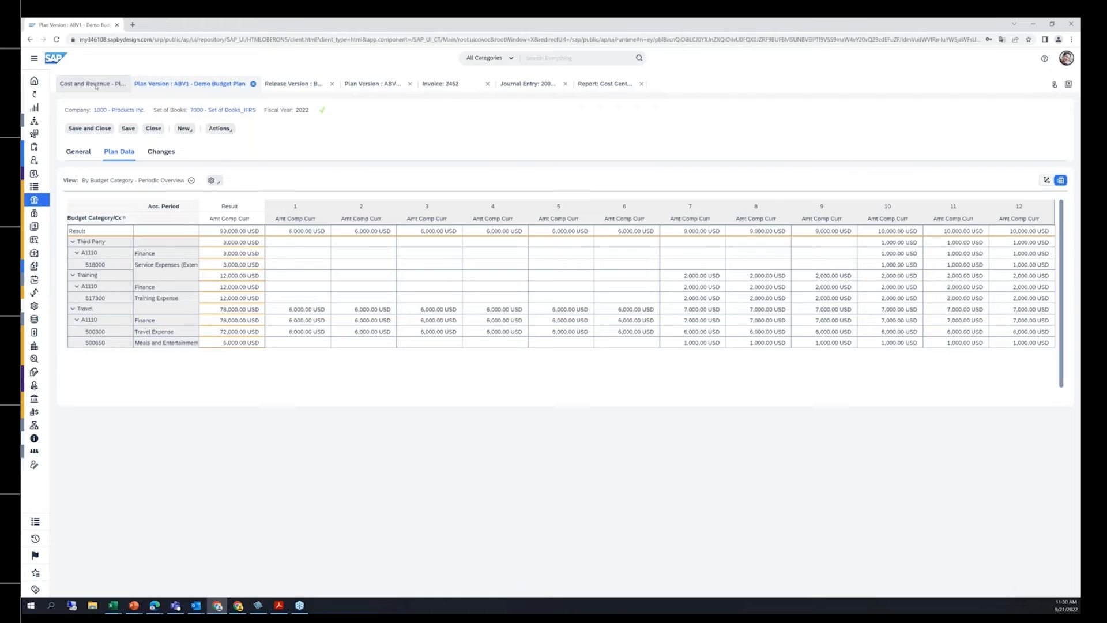
- Open budget release BR01 - Demo Budget Release and show its release data in the By Budget Category - Periodic Overview view
{"action": "left_click", "coordinate": [96, 85]}
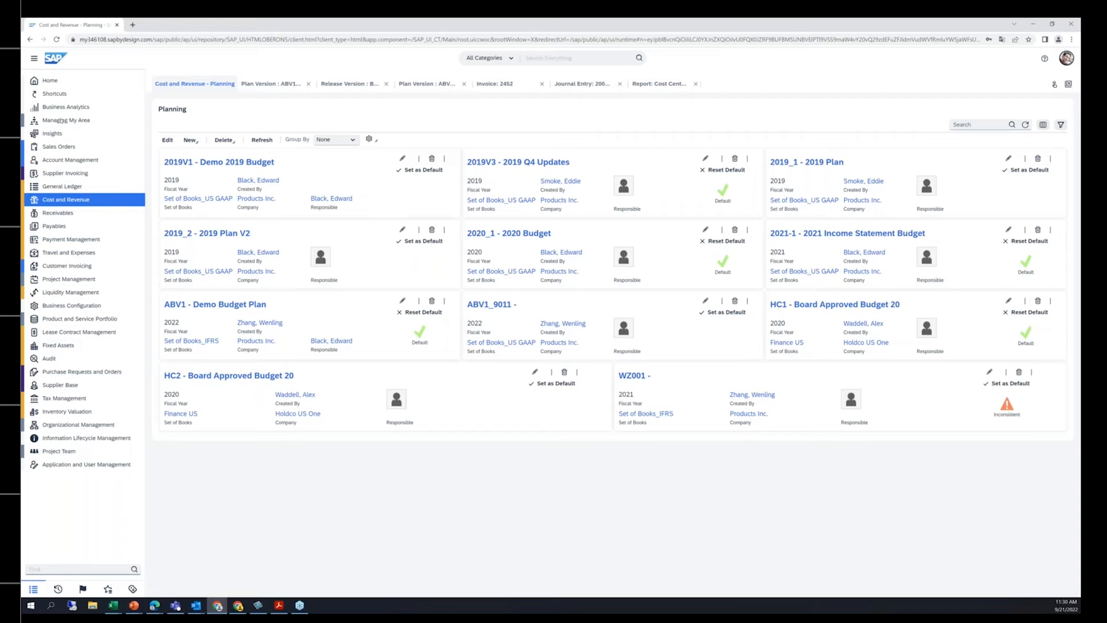
{"action": "mouse_move", "coordinate": [110, 201]}
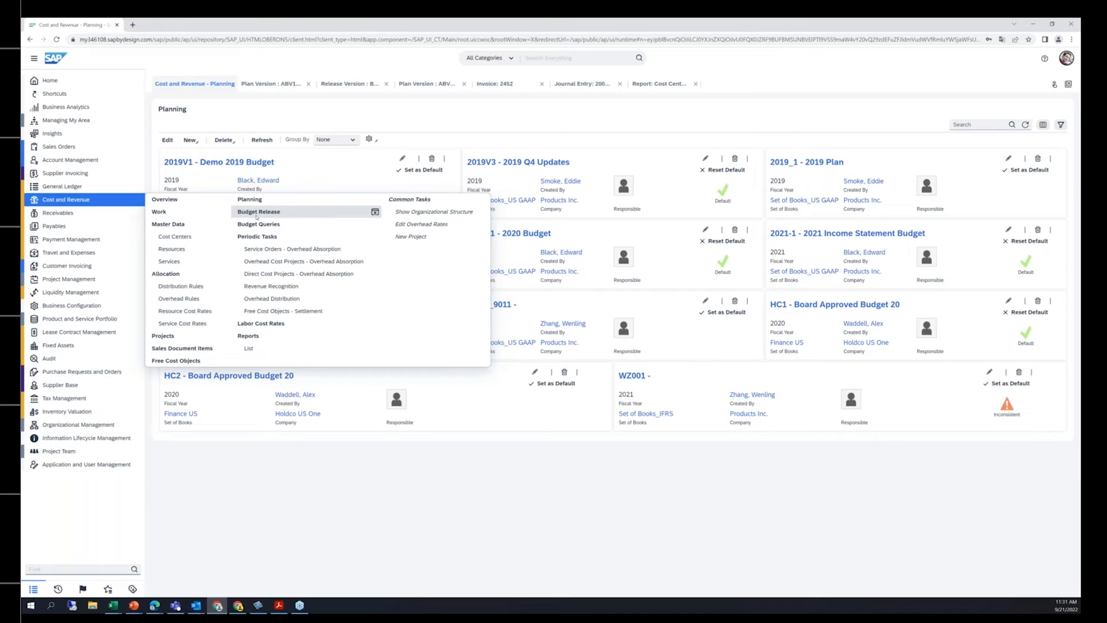
{"action": "left_click", "coordinate": [256, 212]}
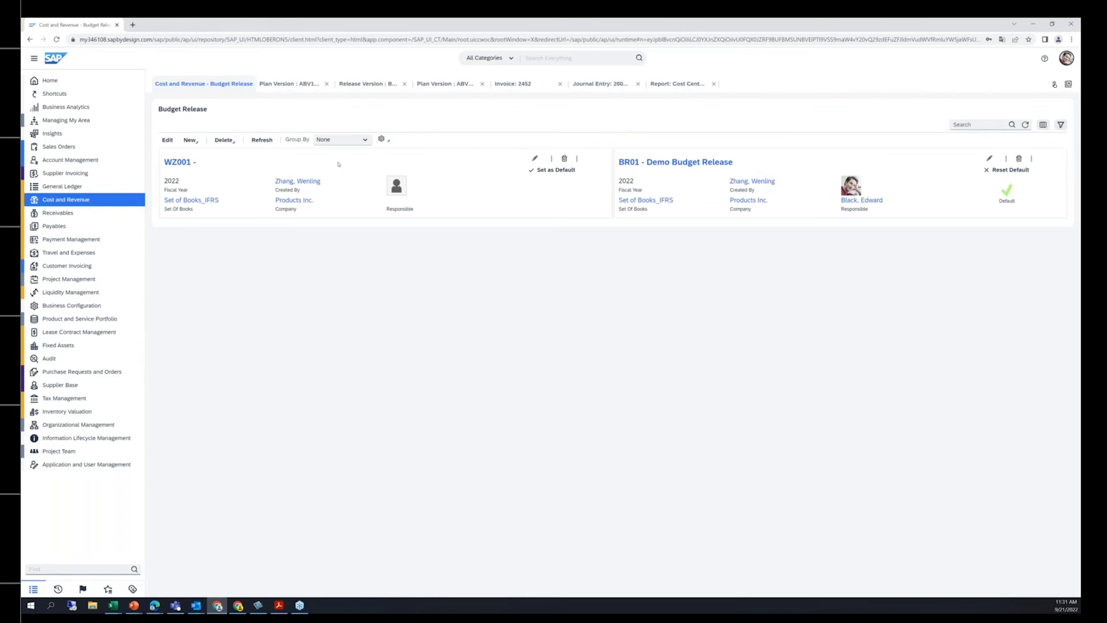
{"action": "left_click", "coordinate": [692, 164]}
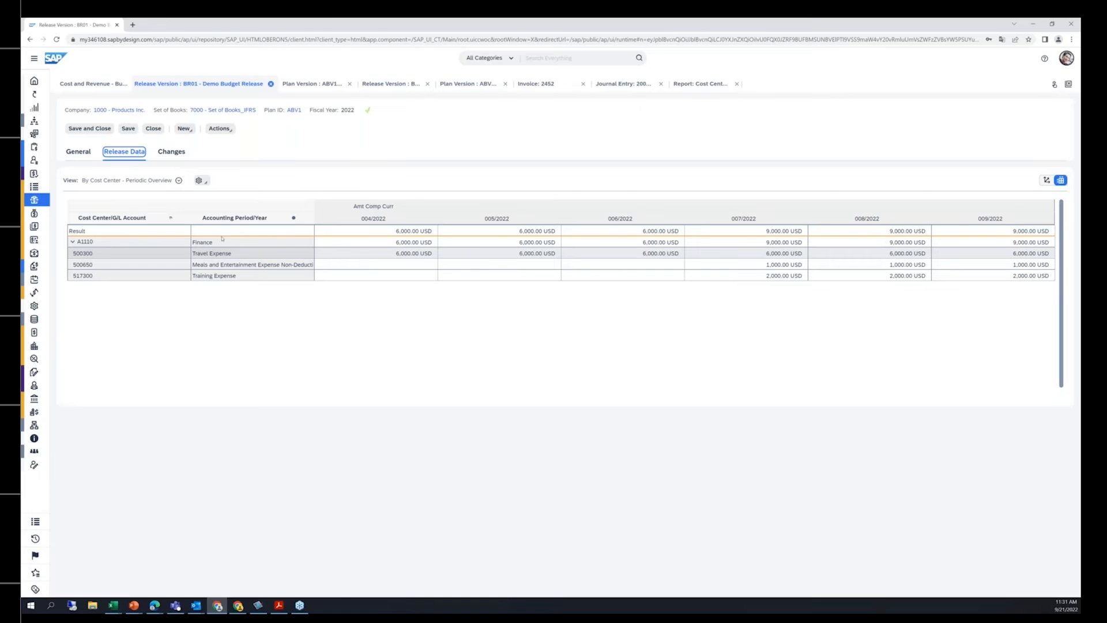
{"action": "left_click", "coordinate": [179, 180]}
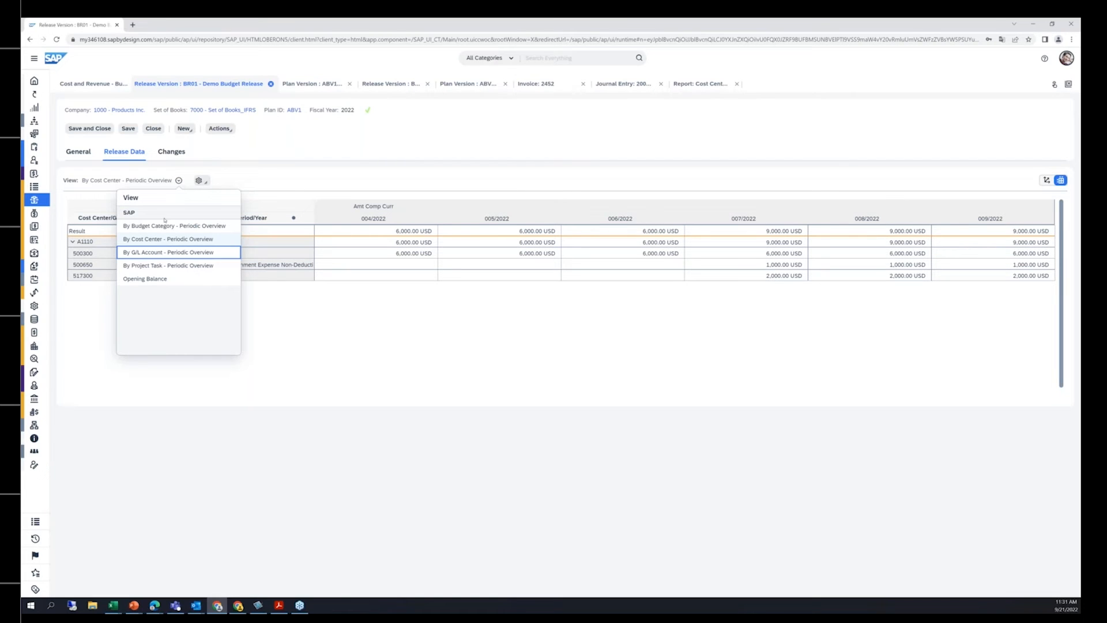
{"action": "left_click", "coordinate": [165, 225]}
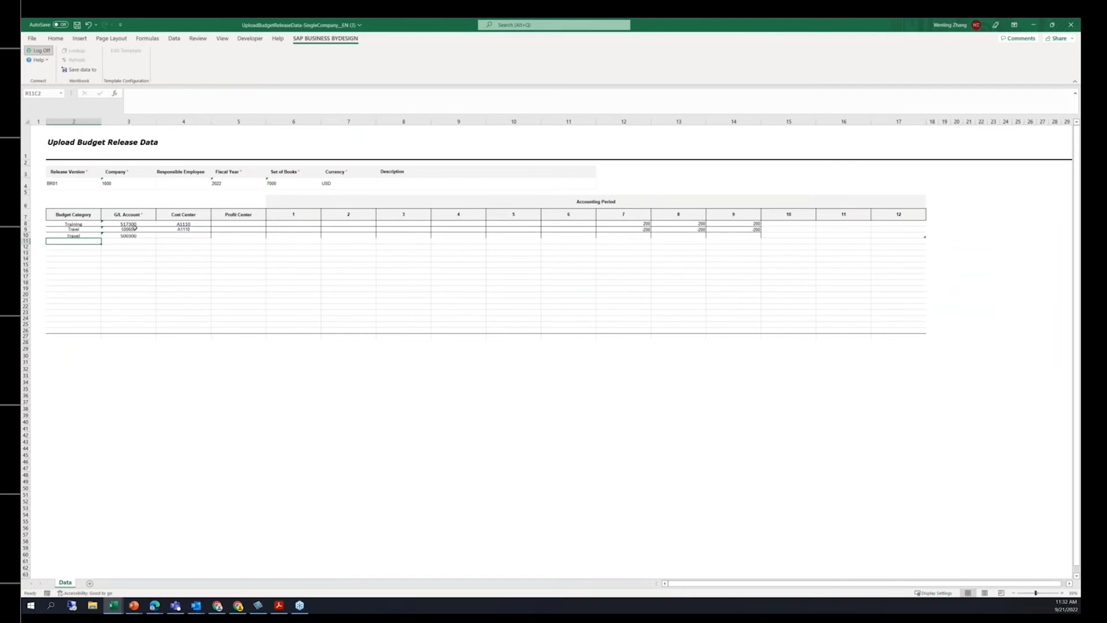
- In the Excel budget release template, copy cost center A1110 from the second row into the Travel row for G/L account 500300
{"action": "left_click", "coordinate": [183, 229]}
{"action": "key", "text": "ctrl+c"}
{"action": "left_click", "coordinate": [183, 235]}
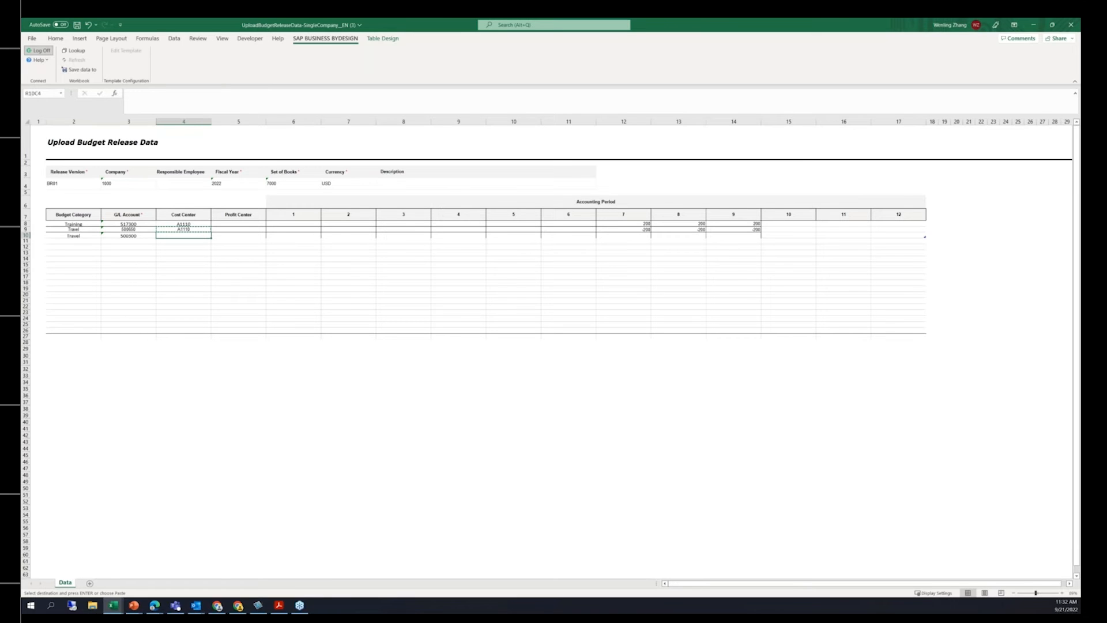
{"action": "key", "text": "ctrl+v"}
{"action": "left_click_drag", "start_coordinate": [403, 235], "coordinate": [458, 223]}
- Enter 6000 for accounting period 10 in the Travel row for G/L account 500300
{"action": "left_click", "coordinate": [788, 235]}
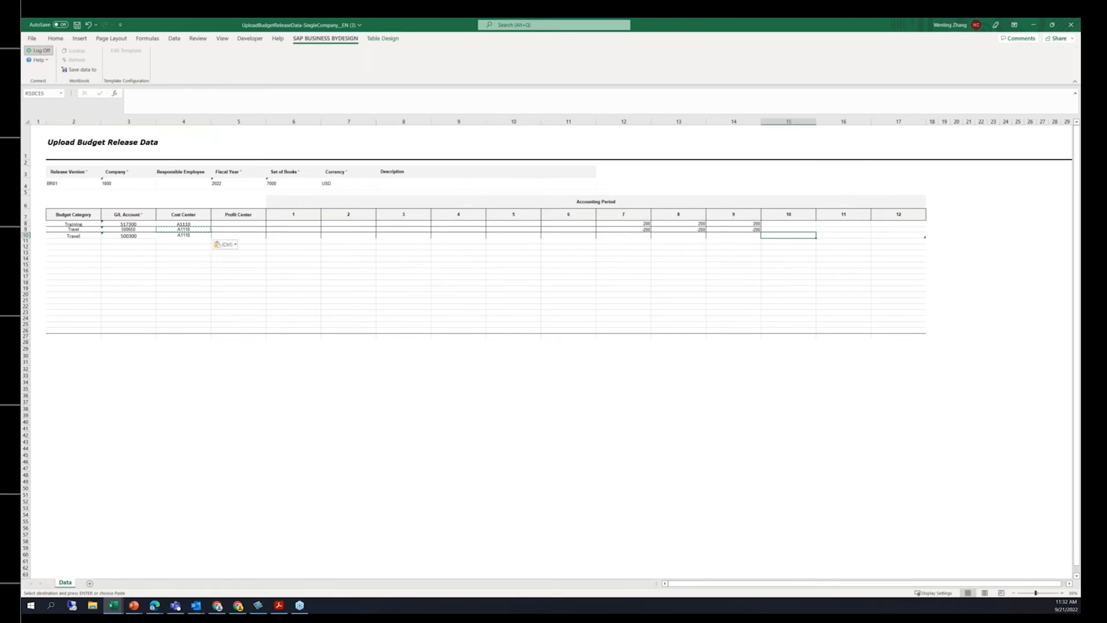
{"action": "type", "text": "600"}
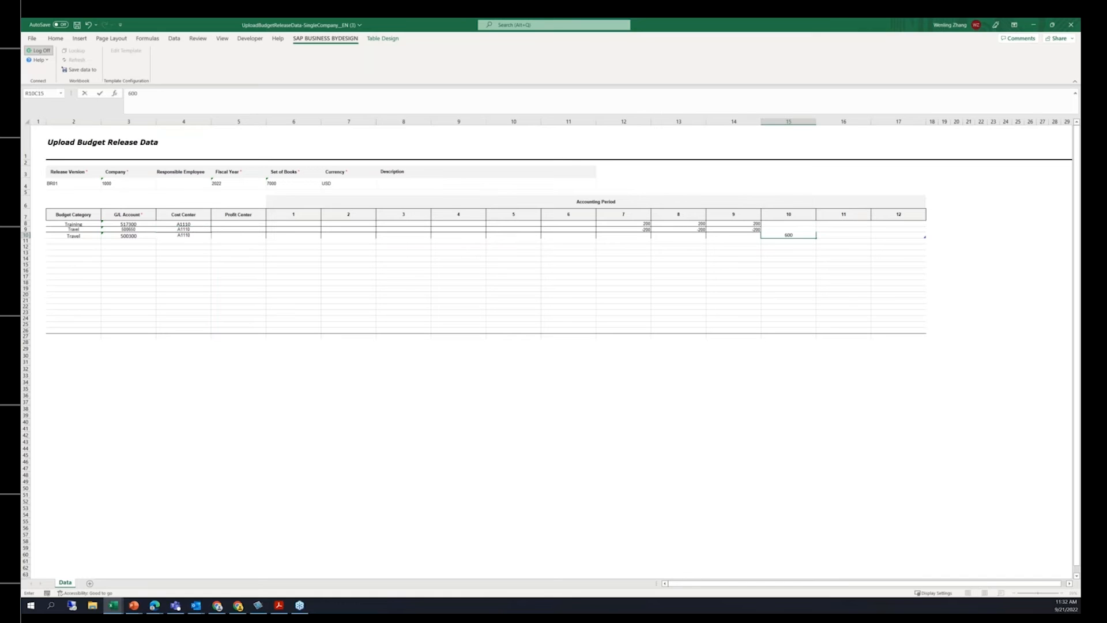
{"action": "type", "text": "0"}
{"action": "key", "text": "Return"}
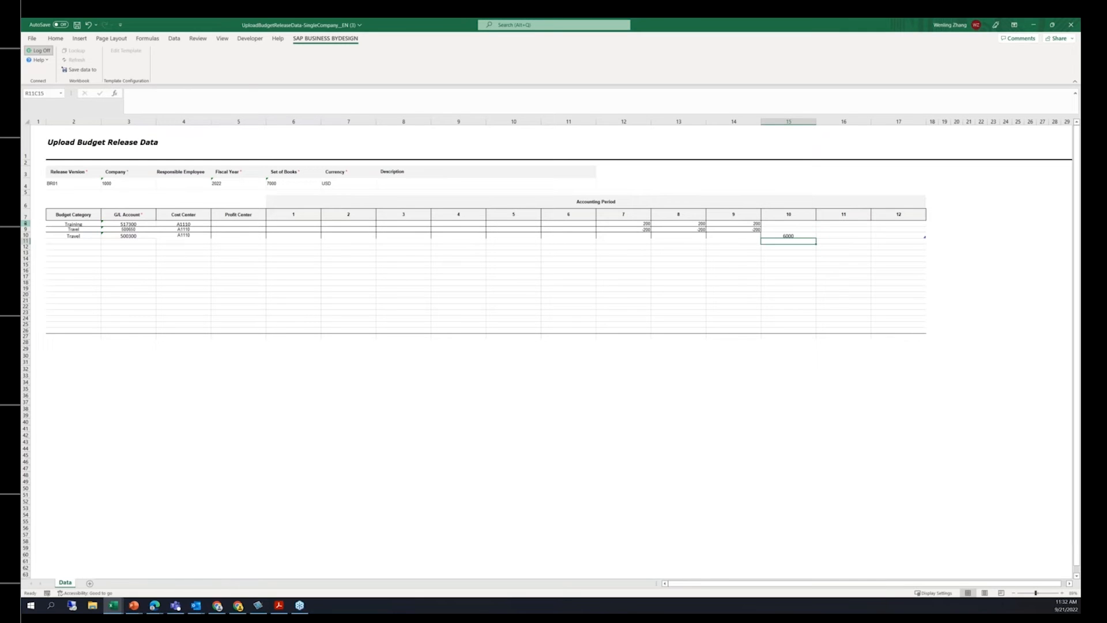
- Review the Training and Travel adjustment rows for periods 7 to 9 and save the release data to SAP Business ByDesign
{"action": "left_click_drag", "start_coordinate": [26, 223], "coordinate": [26, 229]}
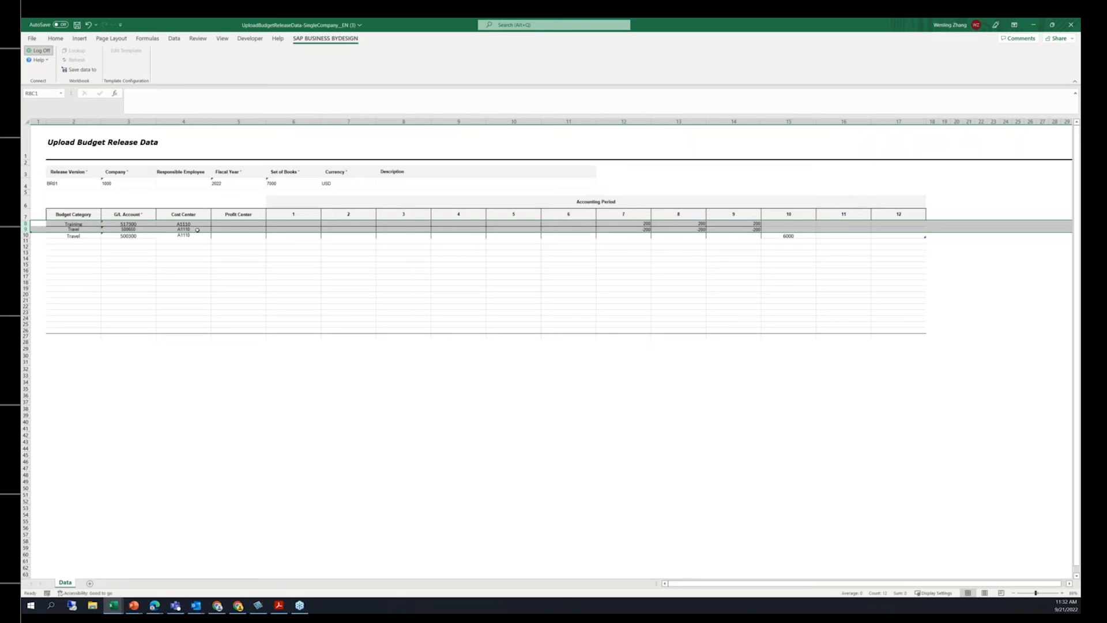
{"action": "left_click", "coordinate": [197, 230]}
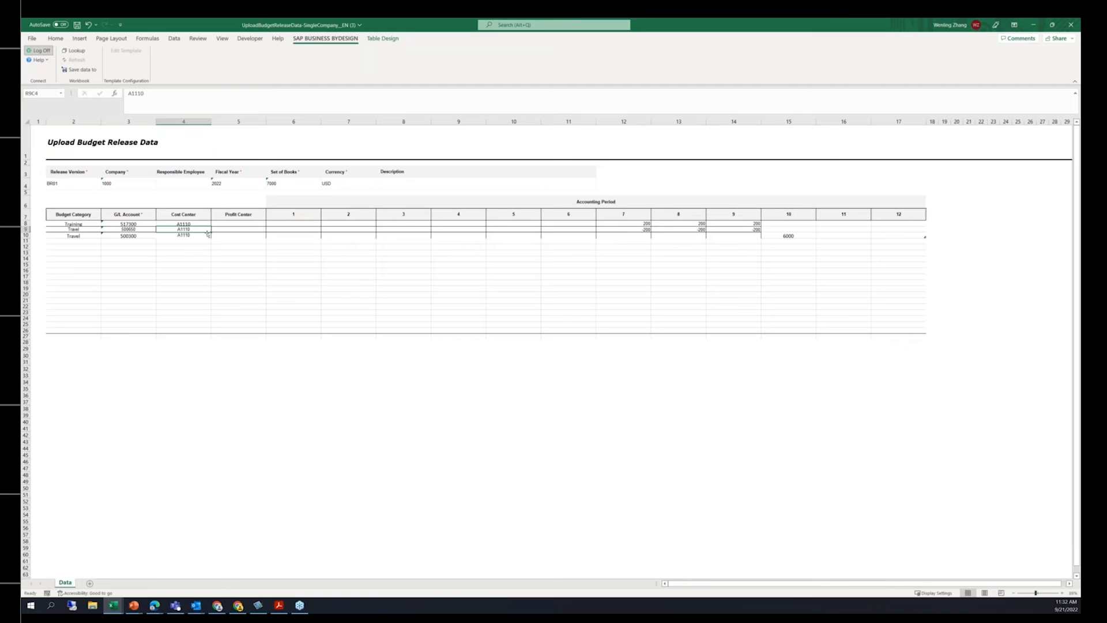
{"action": "left_click", "coordinate": [142, 223]}
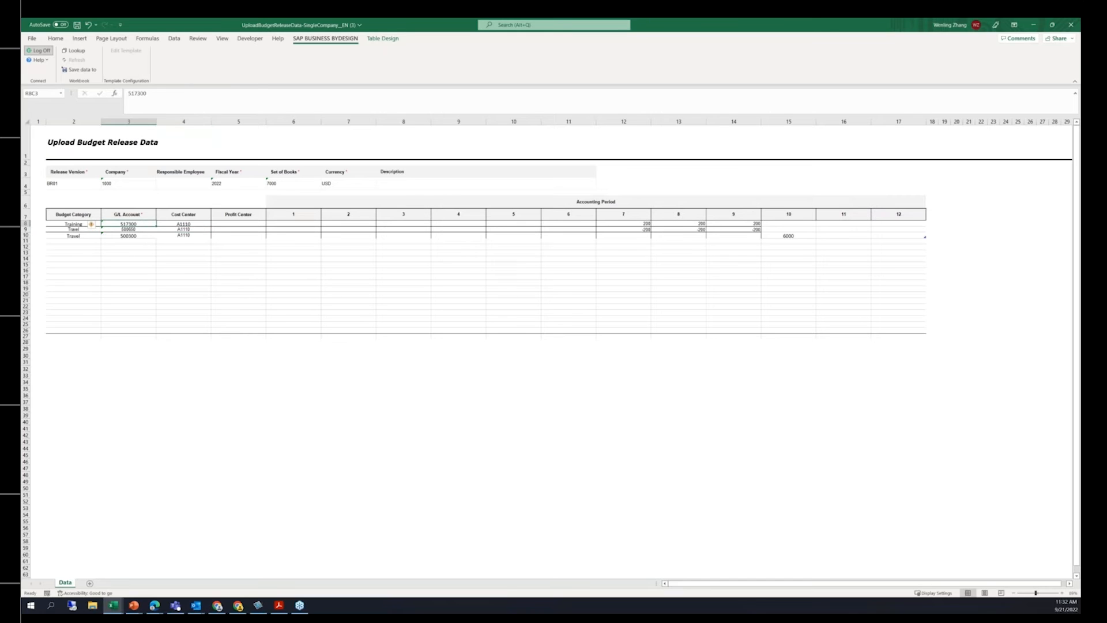
{"action": "left_click", "coordinate": [74, 223]}
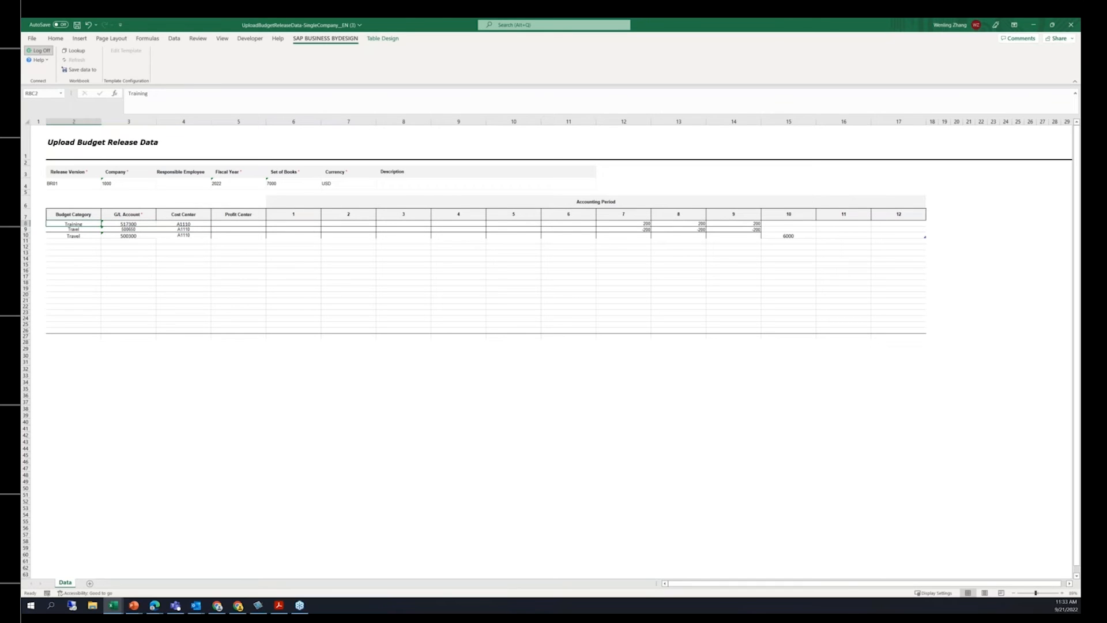
{"action": "key", "text": "Down"}
{"action": "key", "text": "Right"}
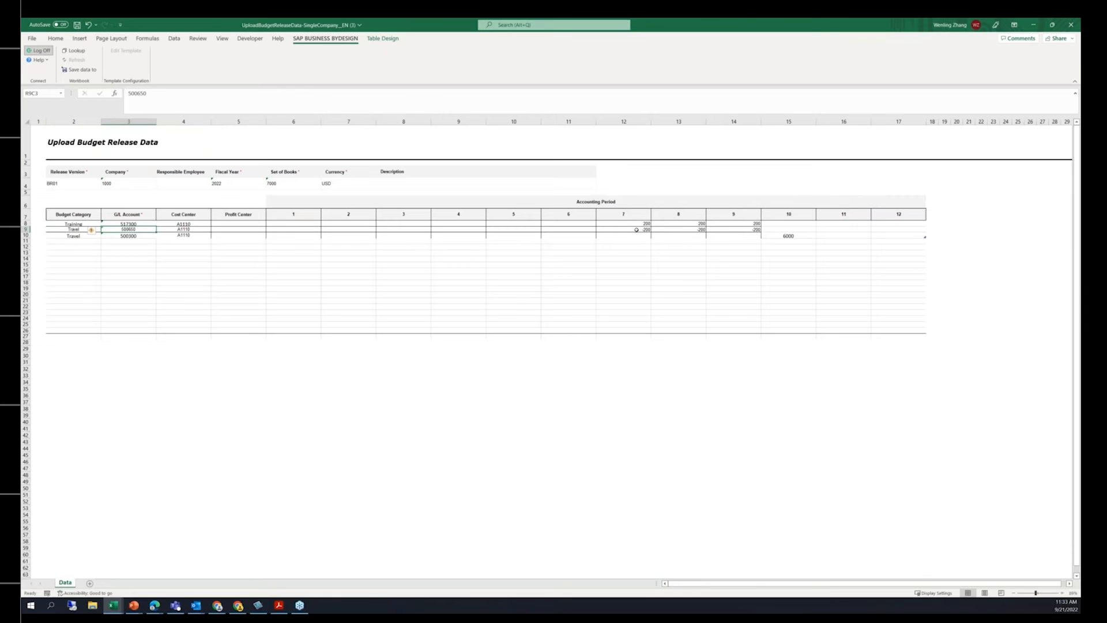
{"action": "left_click", "coordinate": [636, 229]}
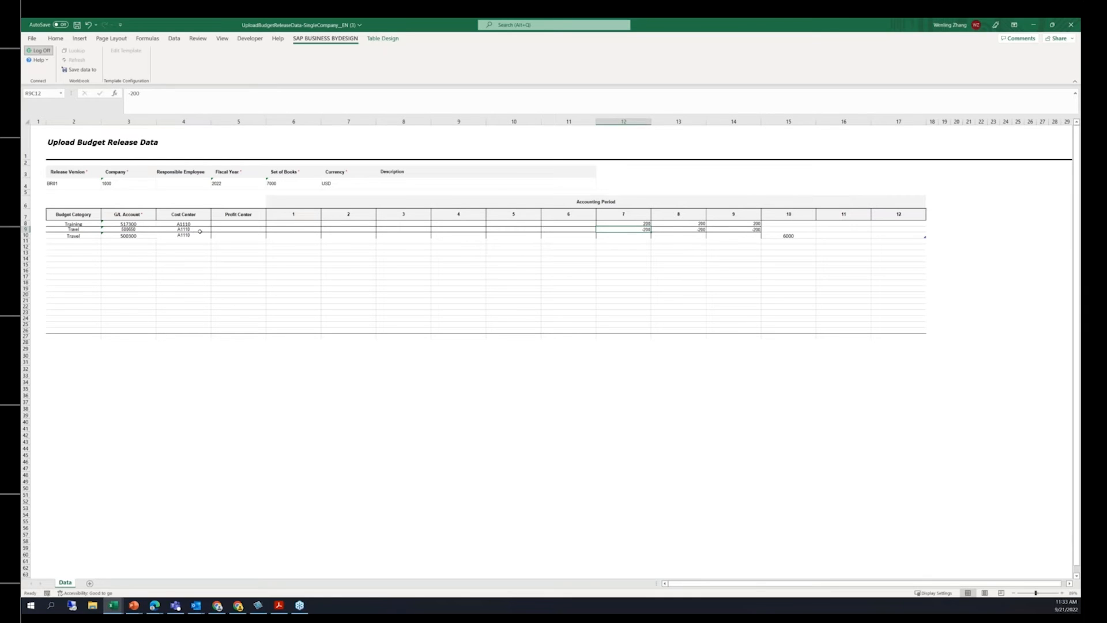
{"action": "left_click", "coordinate": [607, 223]}
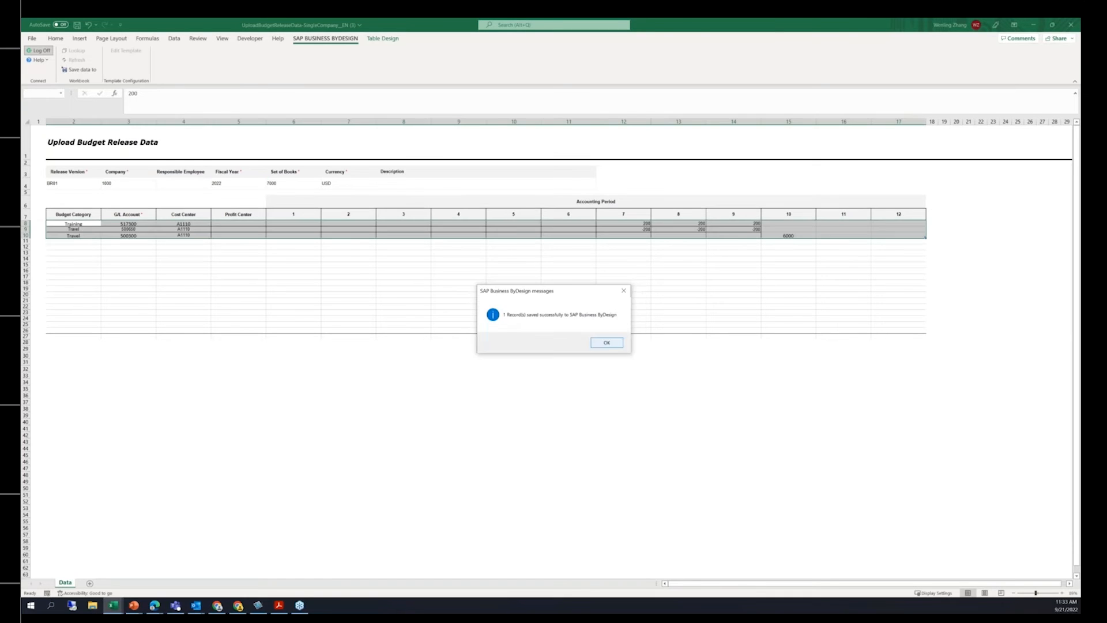
- Close the save confirmation in the Excel template and switch to the BR01 release data in SAP Business ByDesign
{"action": "key", "text": "Return"}
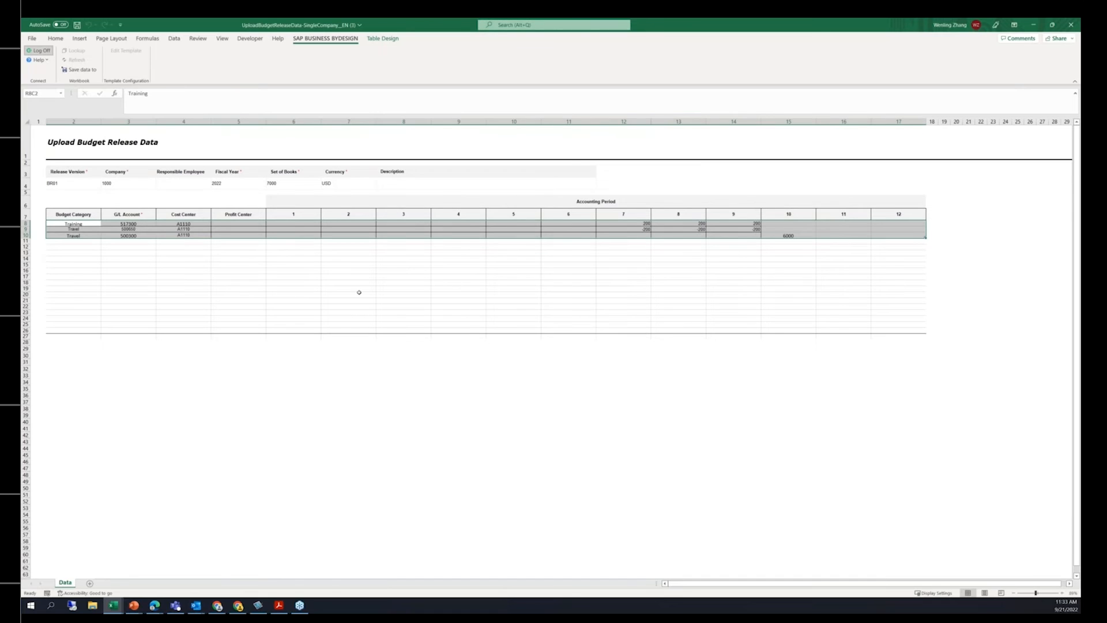
{"action": "left_click", "coordinate": [514, 301]}
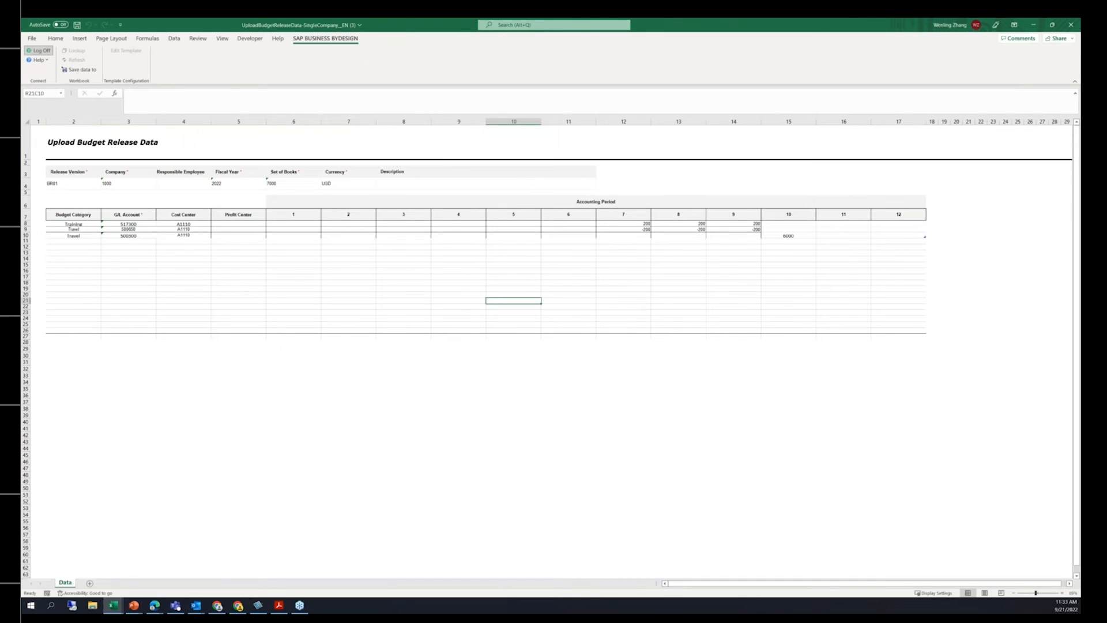
{"action": "left_click", "coordinate": [217, 606]}
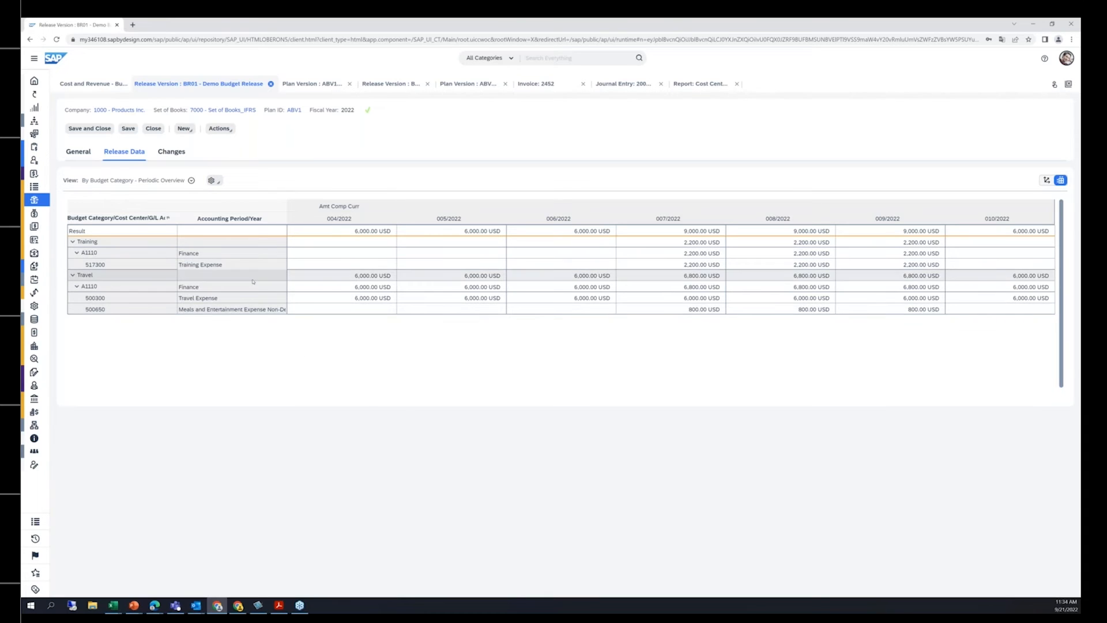
- Restrict budget release BR01 to the plan and set it back to Can Exceed Plan
{"action": "left_click", "coordinate": [220, 129]}
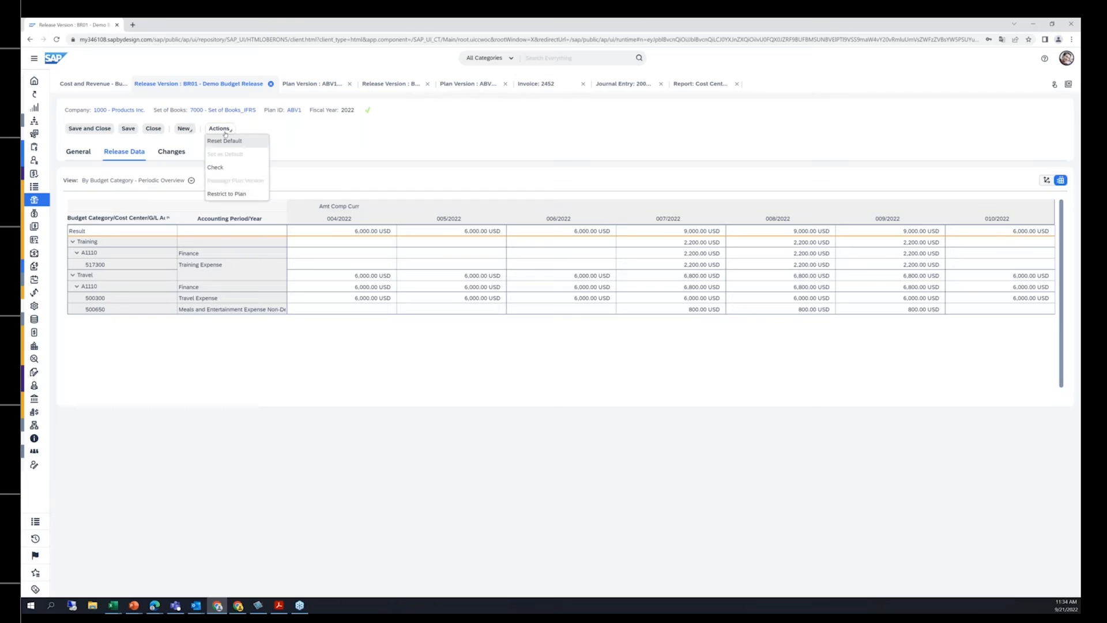
{"action": "left_click", "coordinate": [245, 195]}
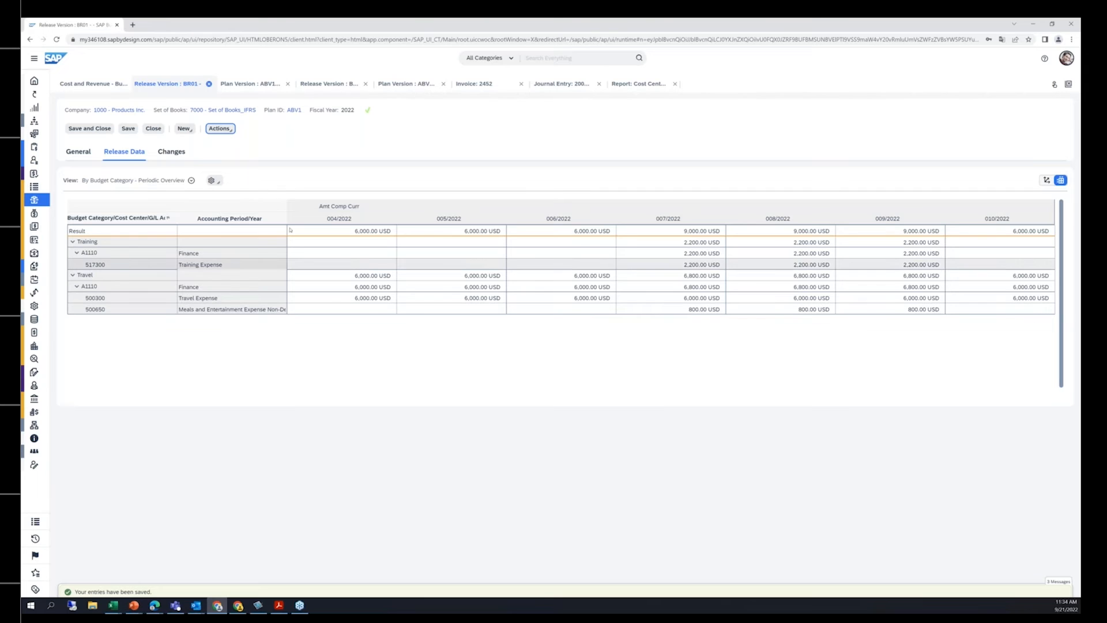
{"action": "left_click", "coordinate": [229, 131]}
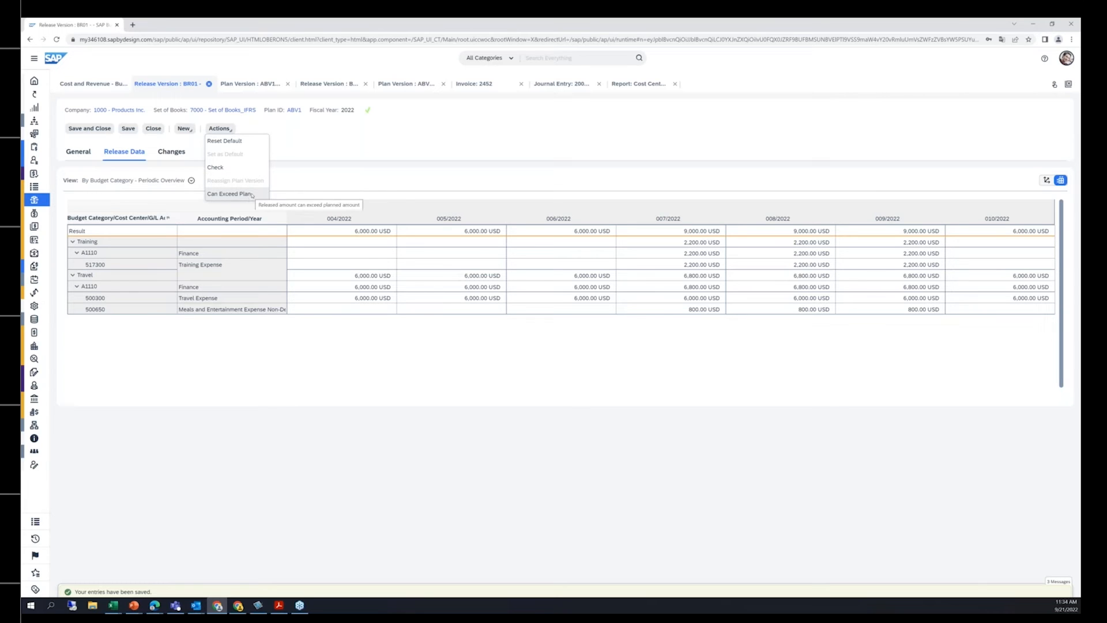
{"action": "left_click", "coordinate": [252, 195]}
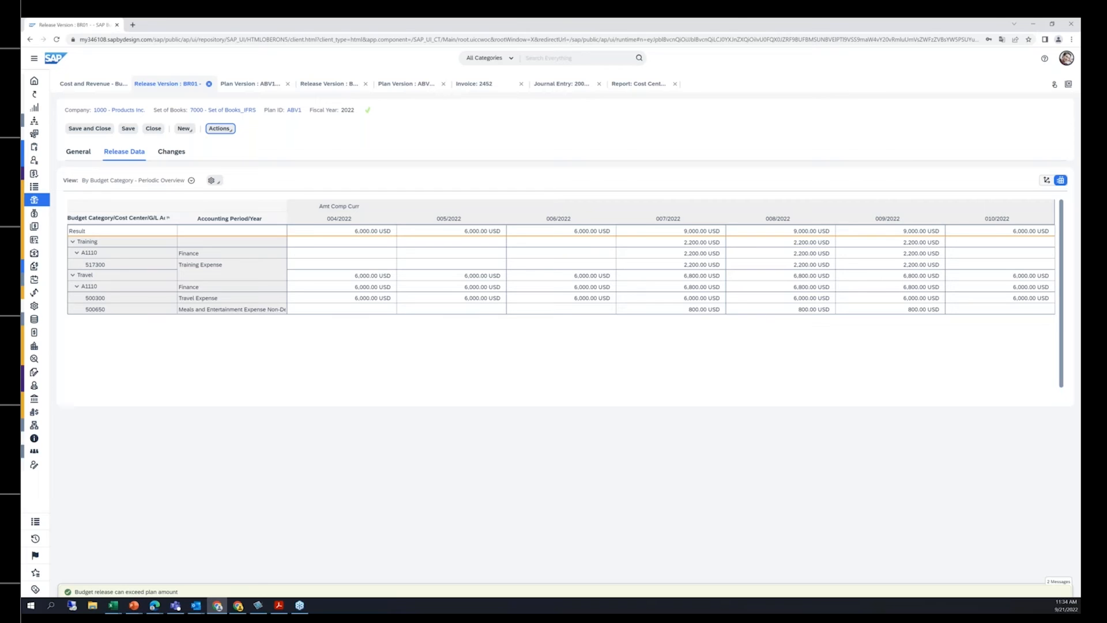
{"action": "left_click", "coordinate": [290, 267]}
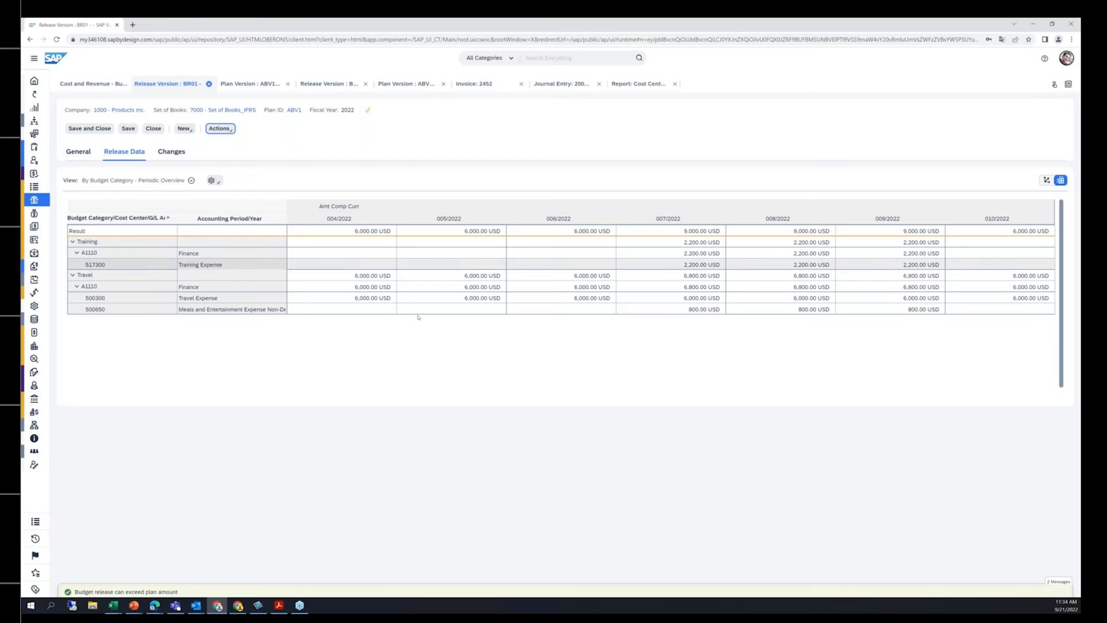
- In the second SAP session, open the 200 USD Excellent Consulting purchase order's general data and check it for budget errors
{"action": "left_click", "coordinate": [418, 317]}
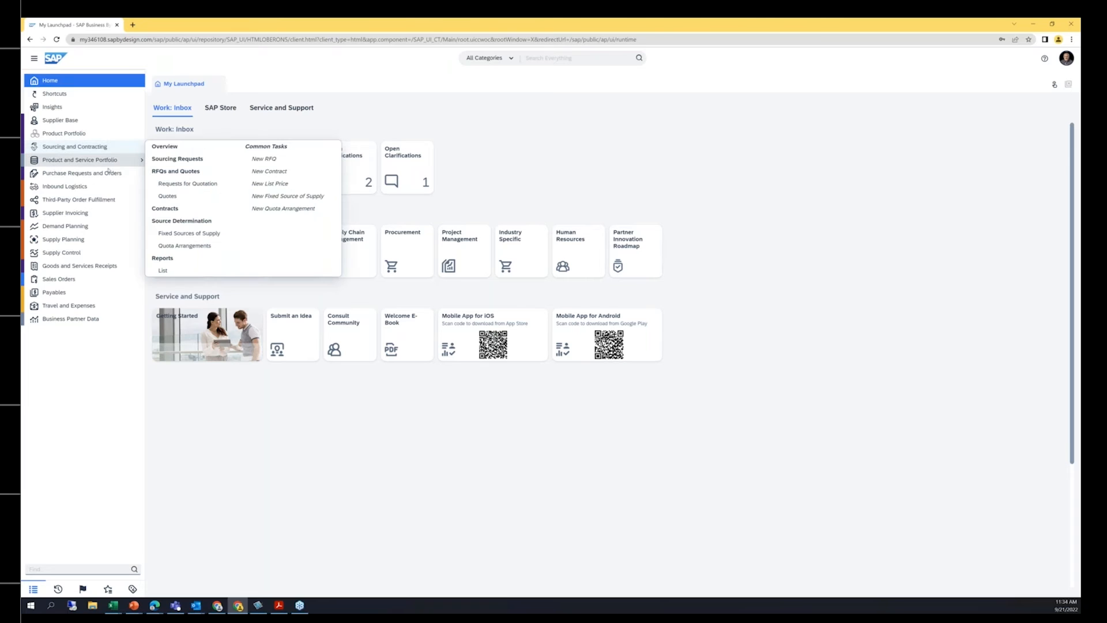
{"action": "mouse_move", "coordinate": [108, 173]}
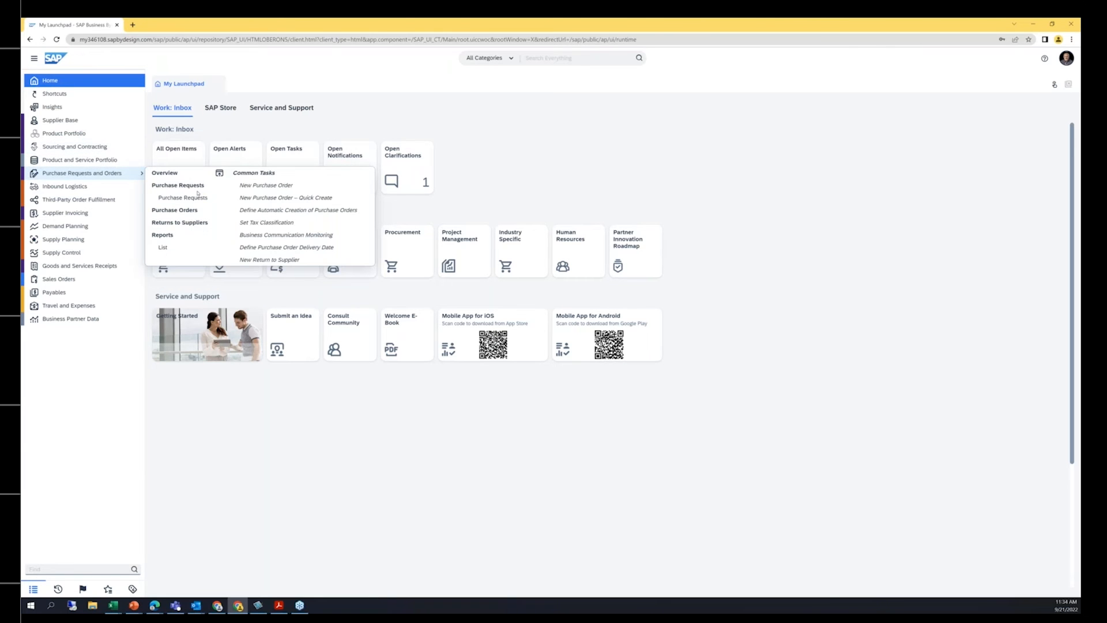
{"action": "left_click", "coordinate": [198, 194]}
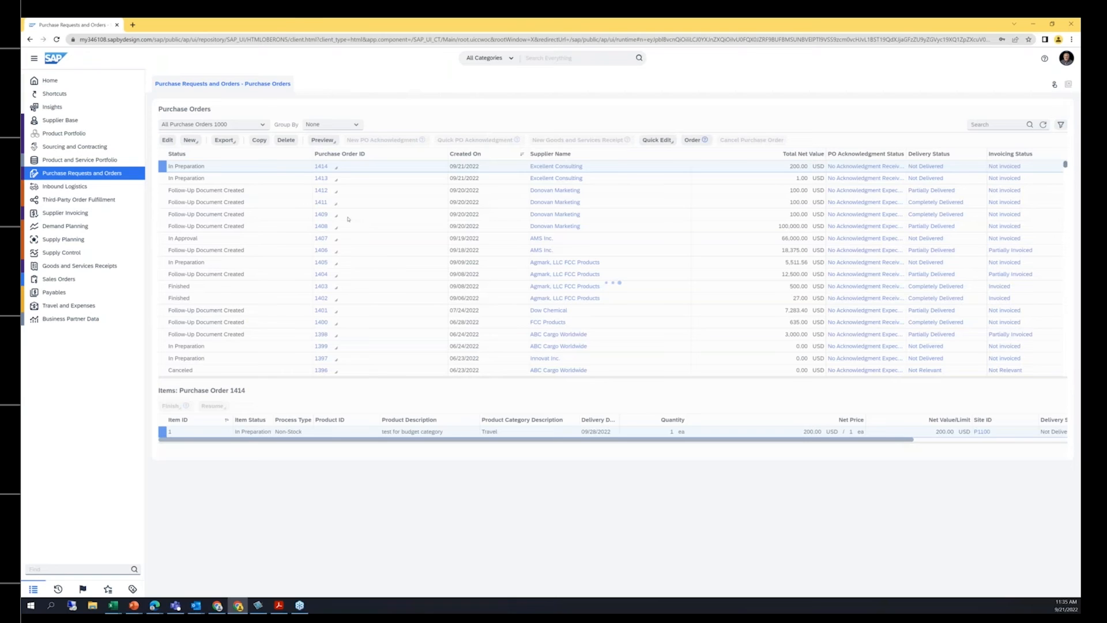
{"action": "left_click", "coordinate": [337, 166]}
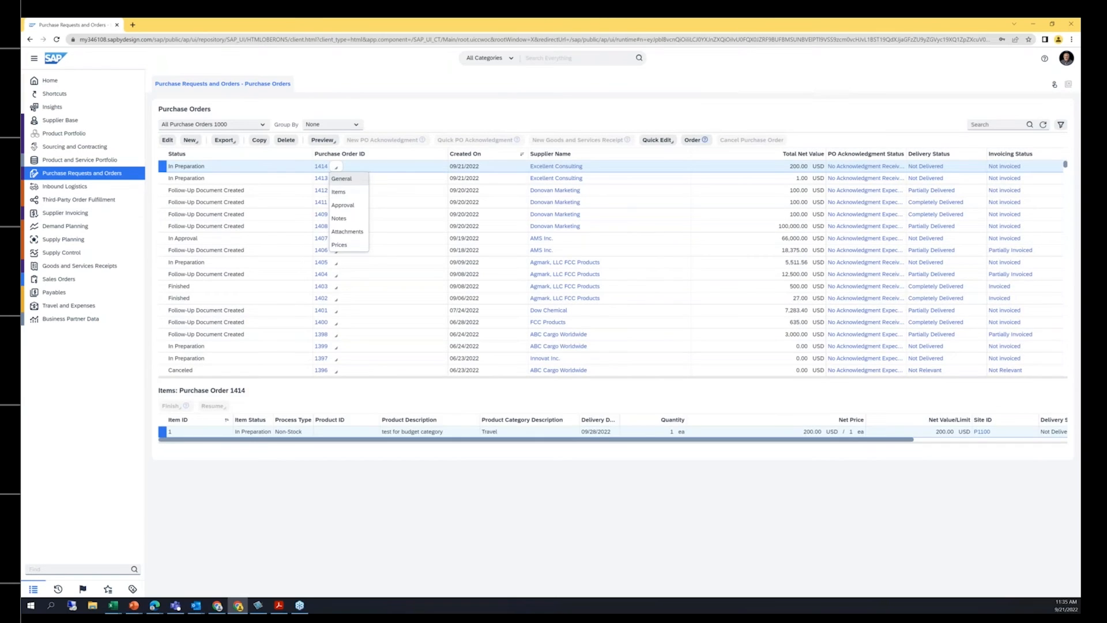
{"action": "left_click", "coordinate": [347, 178]}
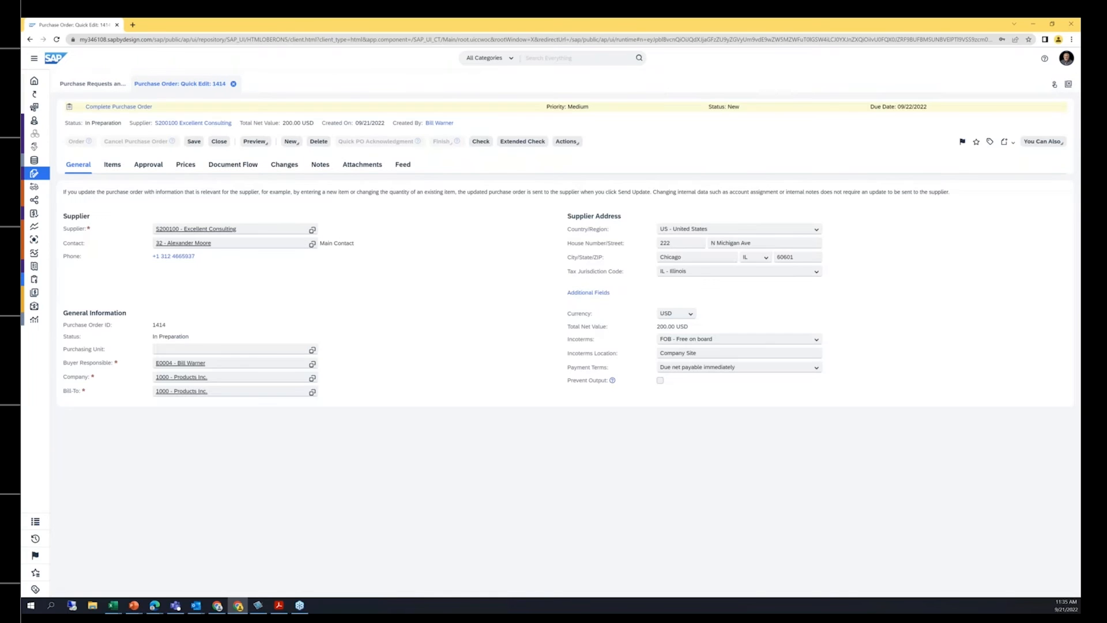
{"action": "left_click", "coordinate": [480, 141]}
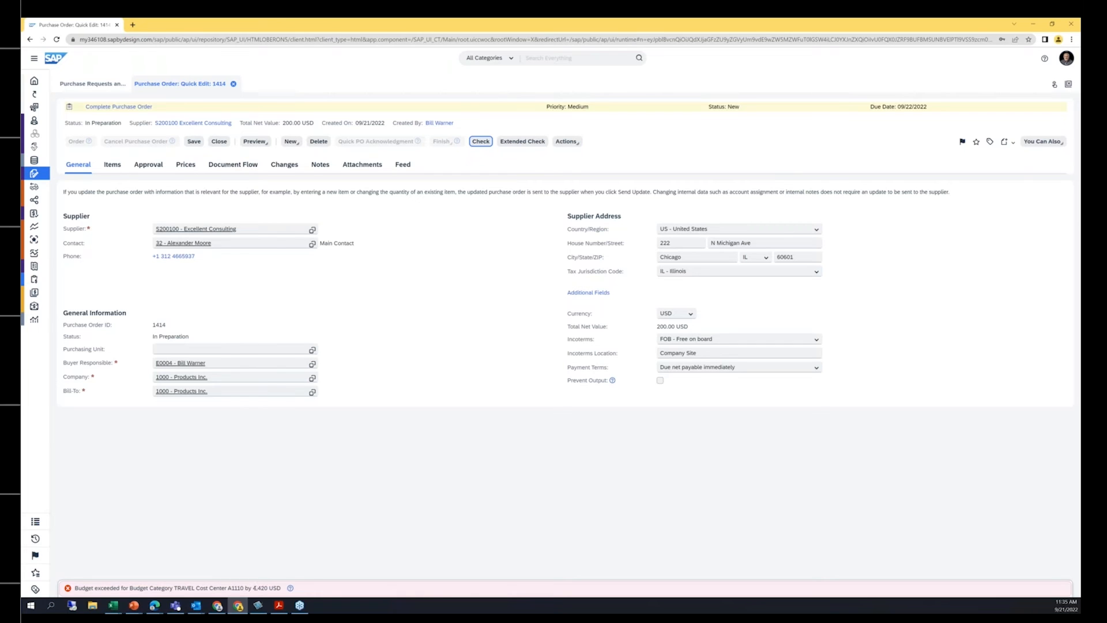
{"action": "left_click", "coordinate": [259, 587]}
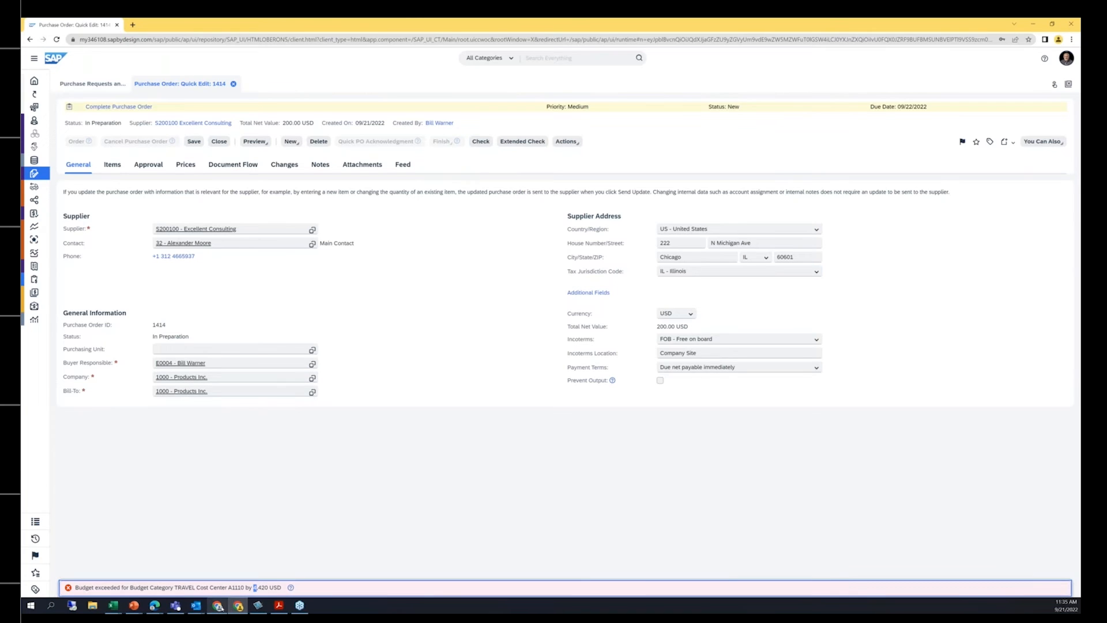
- Switch back to the budget release session, try to refresh the open Cost Centers - Budget Monitoring report, and close it
{"action": "left_click", "coordinate": [220, 608]}
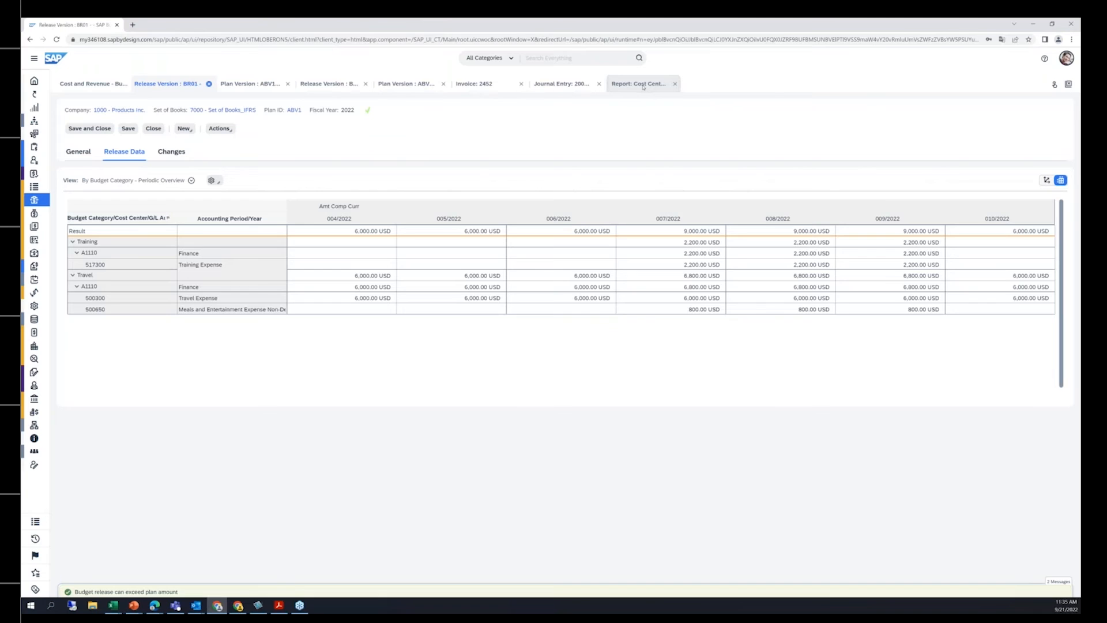
{"action": "left_click", "coordinate": [643, 85]}
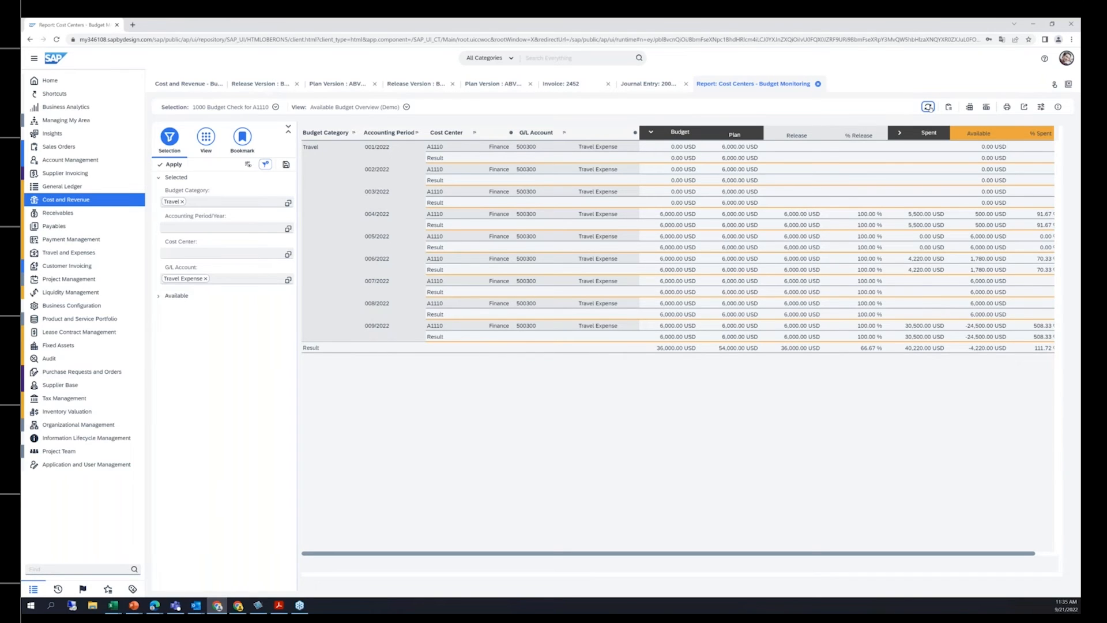
{"action": "left_click", "coordinate": [928, 108]}
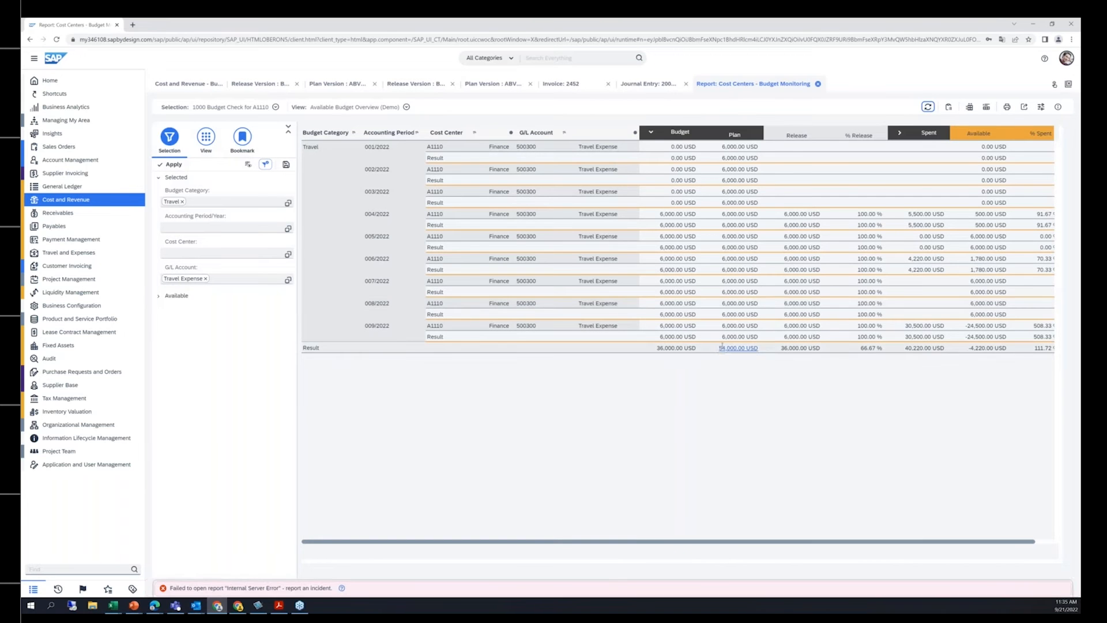
{"action": "left_click", "coordinate": [819, 86]}
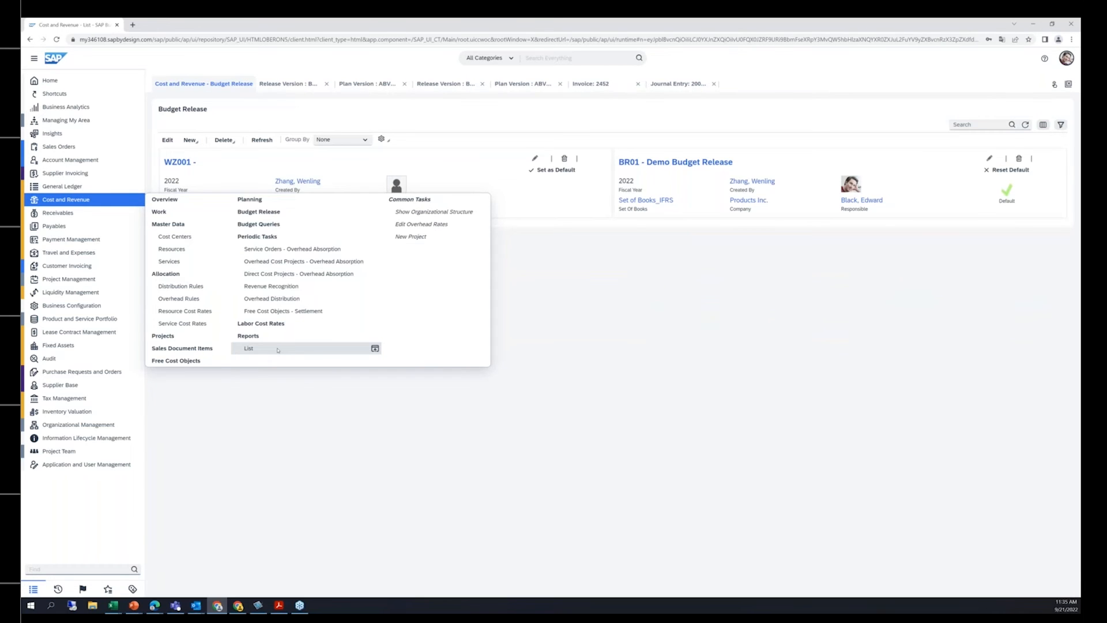
- Open the Cost Centers - Budget Monitoring report from the Cost and Revenue reports and run it for cost center A1110
{"action": "left_click", "coordinate": [277, 349]}
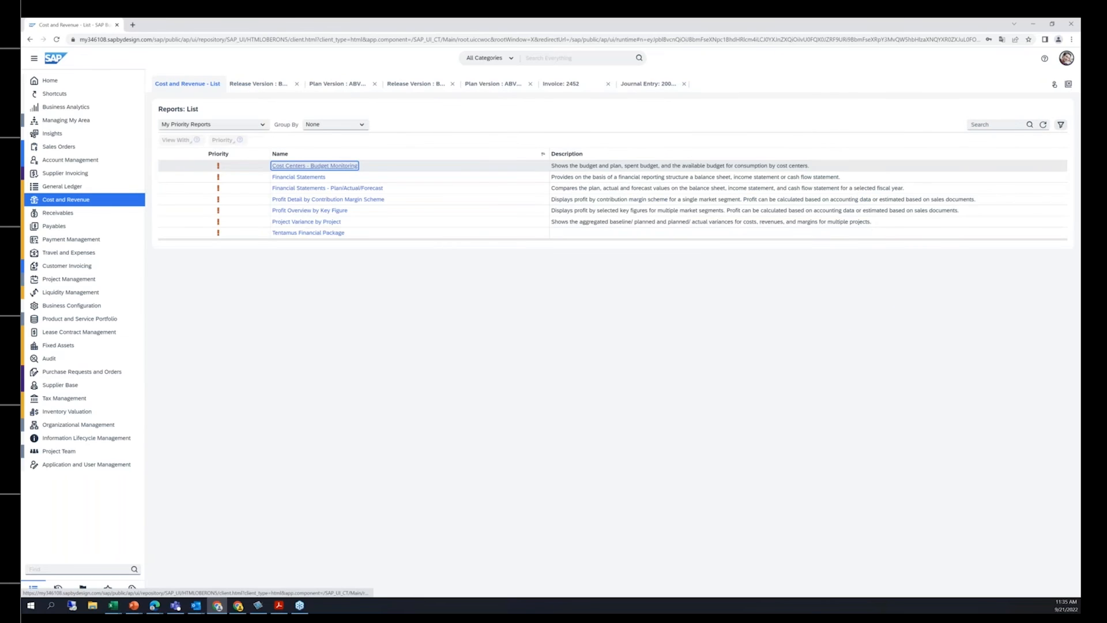
{"action": "left_click", "coordinate": [314, 166]}
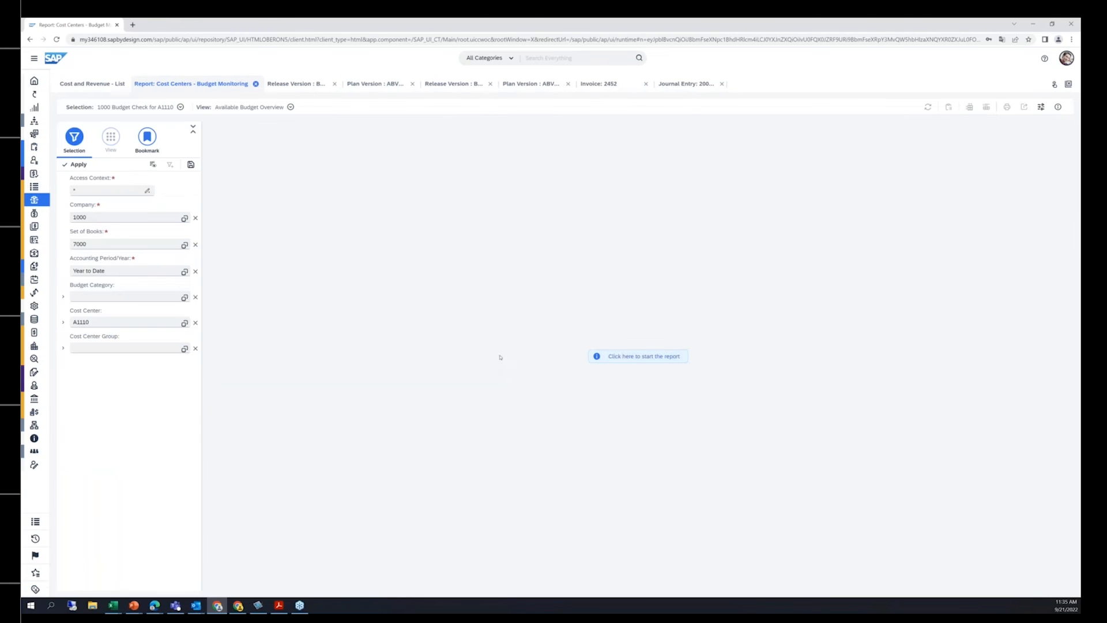
{"action": "left_click", "coordinate": [634, 357]}
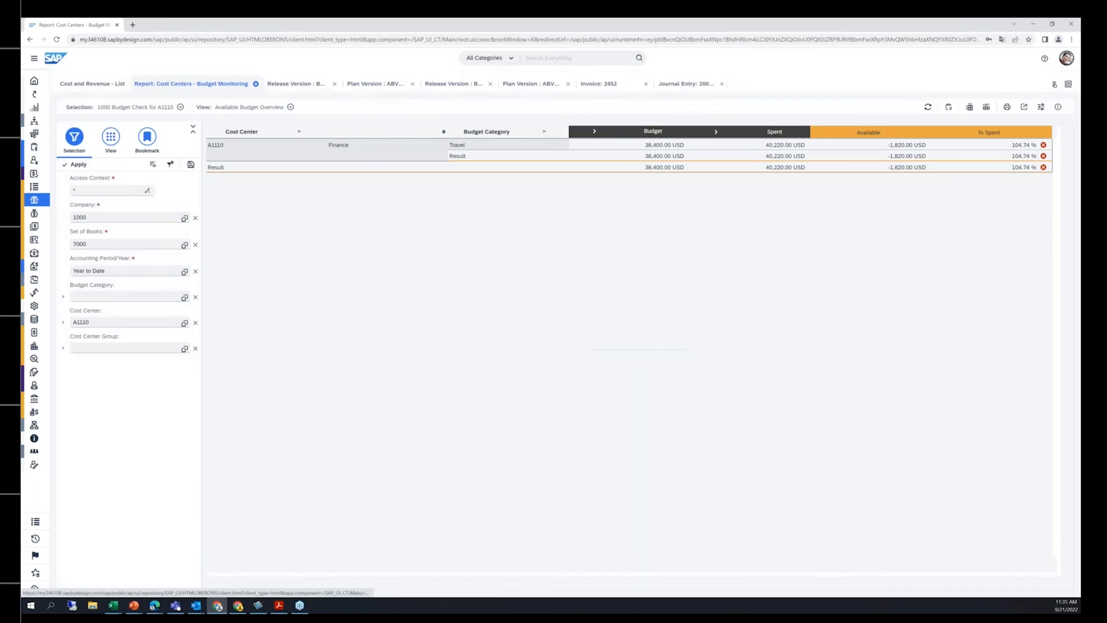
- Display the report in the Available Budget Overview (Demo) view and show its selected and available filter fields
{"action": "left_click", "coordinate": [290, 107]}
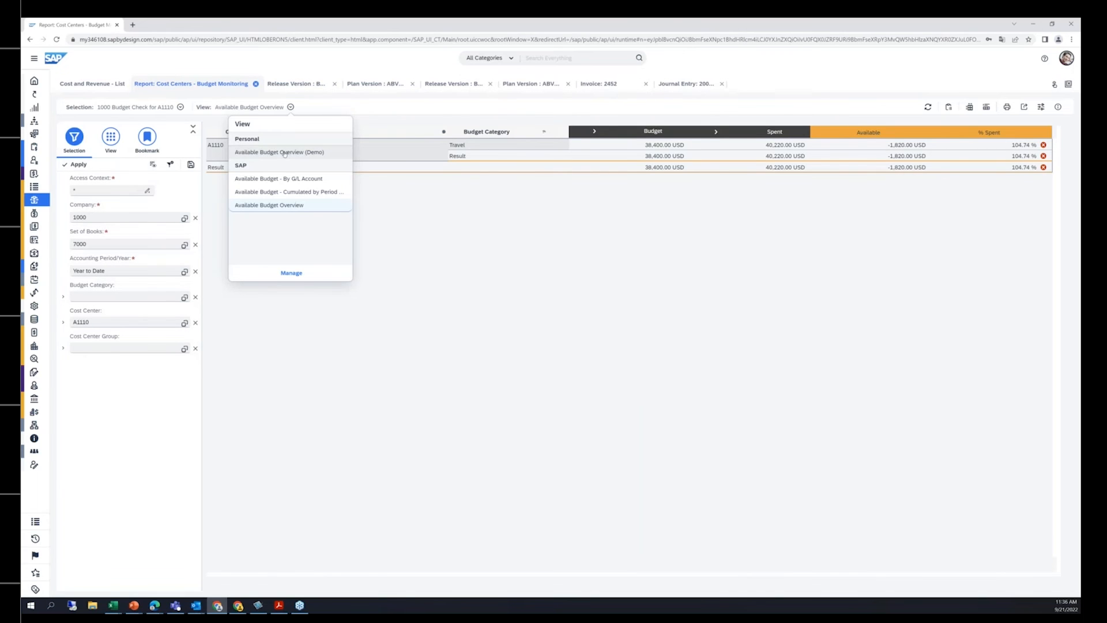
{"action": "left_click", "coordinate": [284, 152]}
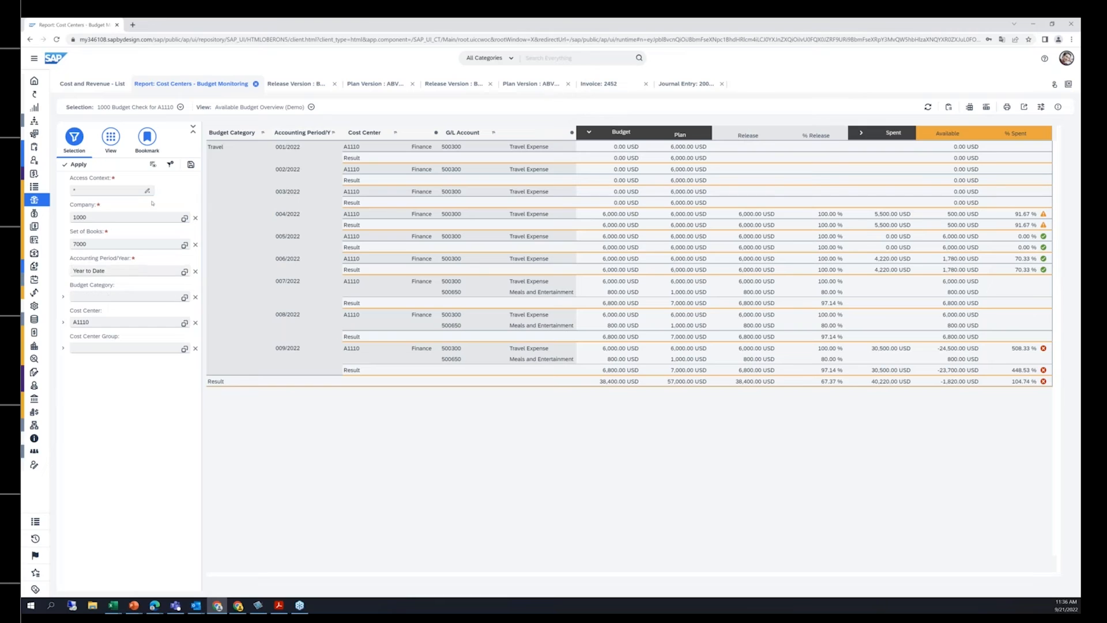
{"action": "left_click", "coordinate": [171, 164]}
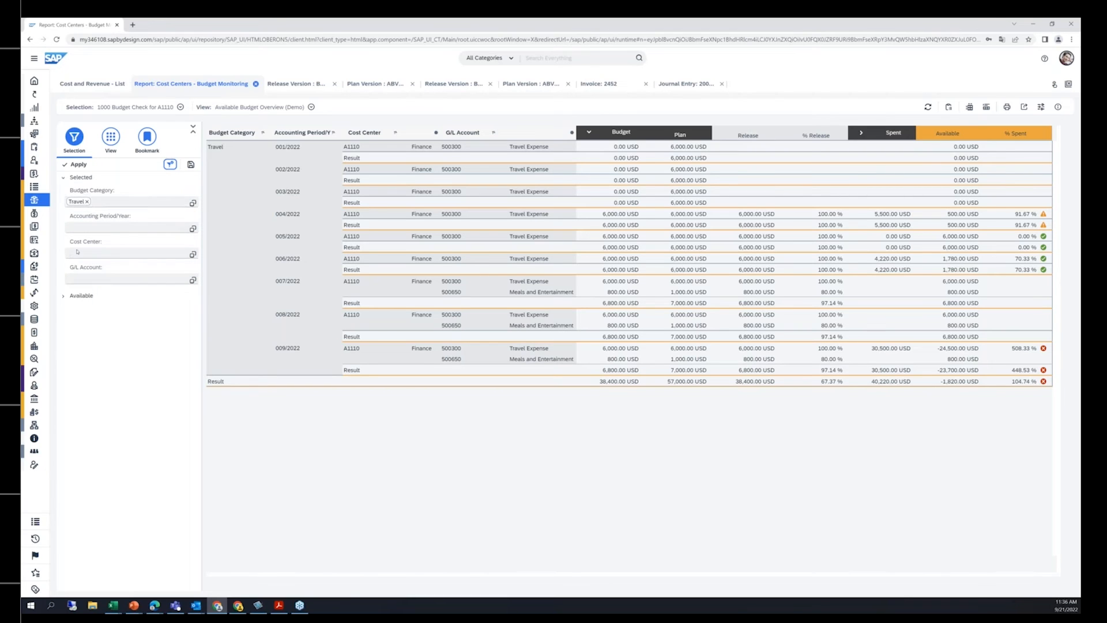
{"action": "left_click", "coordinate": [63, 296]}
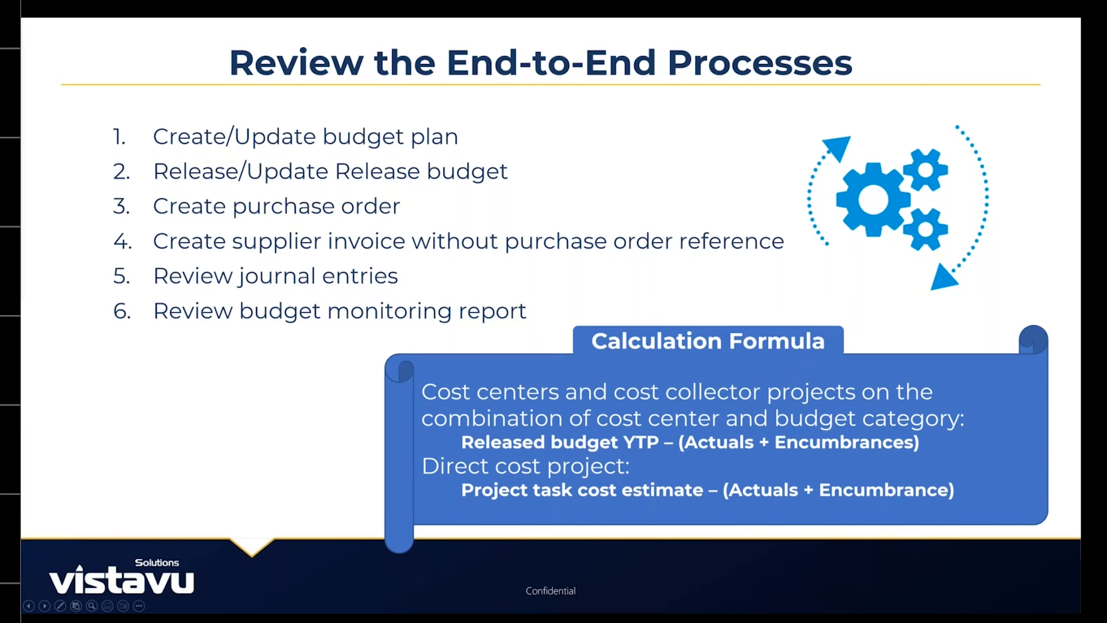
- Open the supplier invoice journal entry and examine the budget category of its 500300 - Travel Expense line item
{"action": "key", "text": "alt+Tab"}
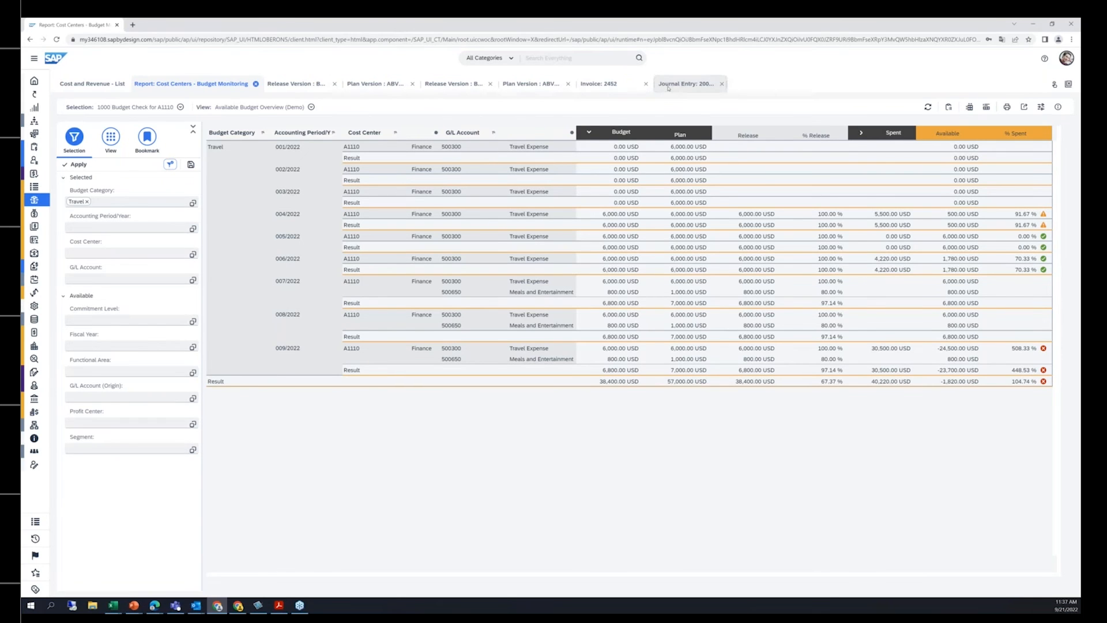
{"action": "left_click", "coordinate": [668, 86]}
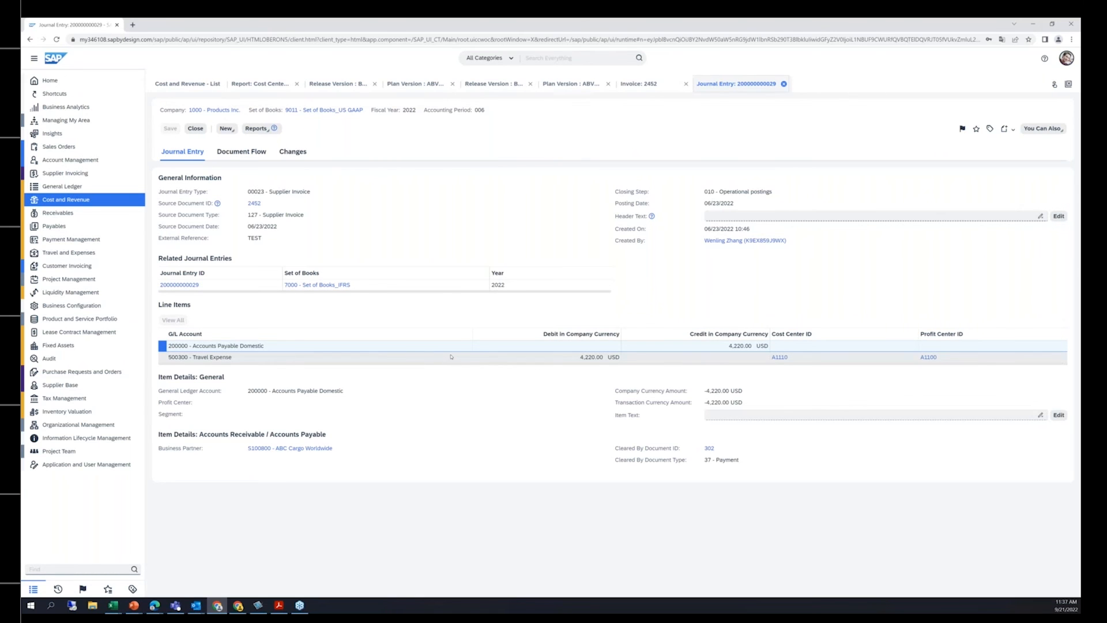
{"action": "left_click", "coordinate": [451, 357]}
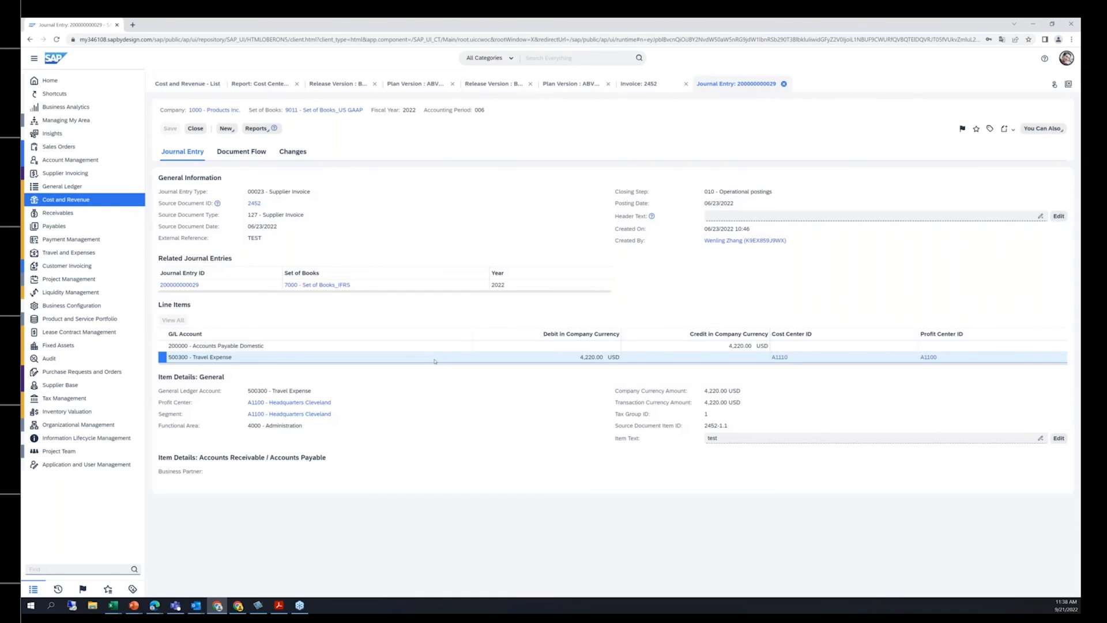
{"action": "left_click_drag", "start_coordinate": [171, 494], "coordinate": [295, 497]}
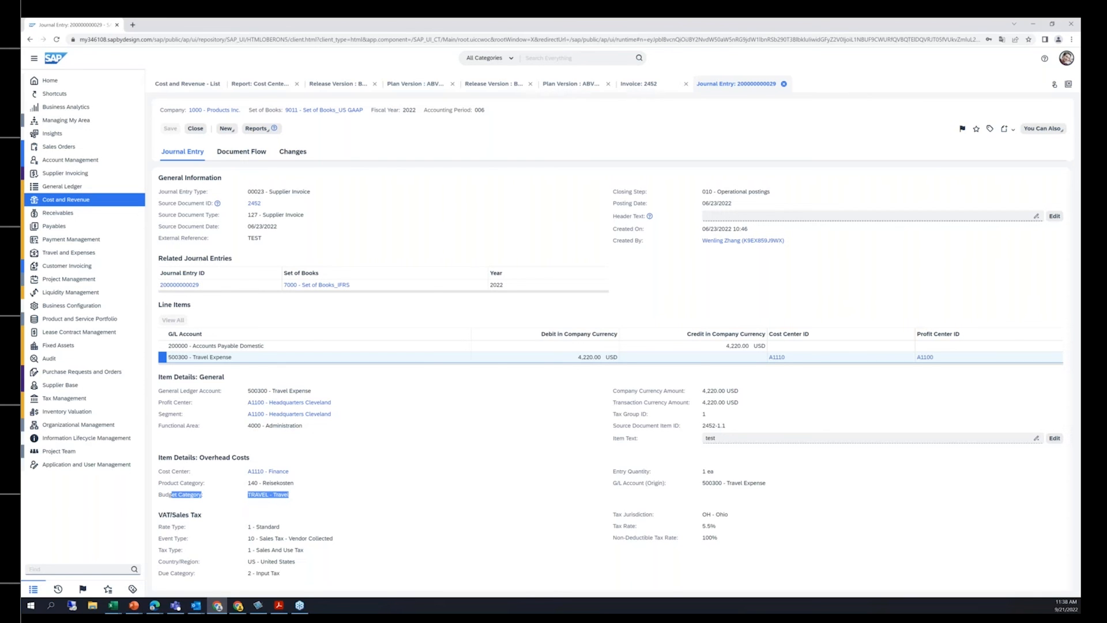
{"action": "key", "text": "alt+Tab"}
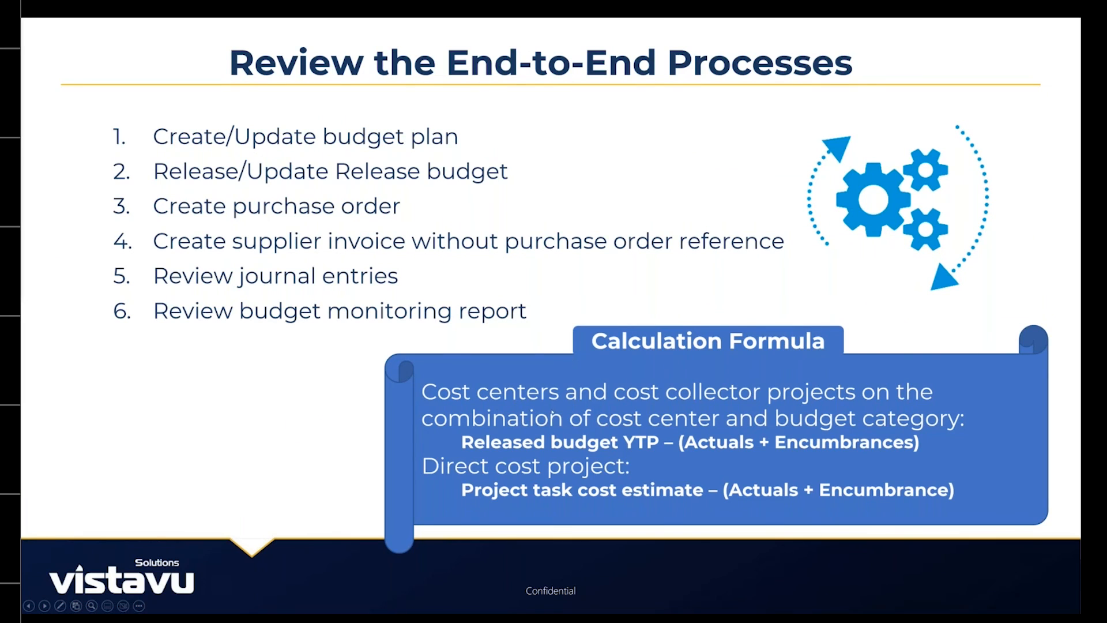